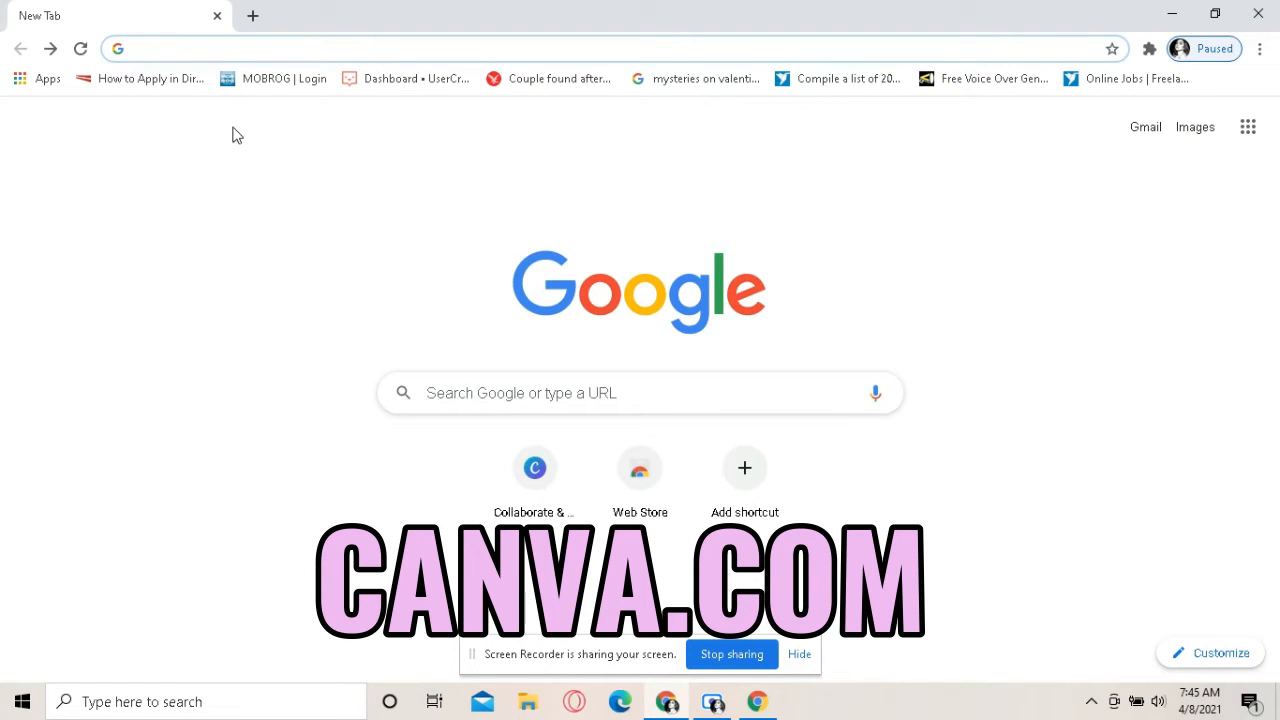
# - Open canva.com and log in to the account
pyautogui.write('canva.com')
pyautogui.press('Return')
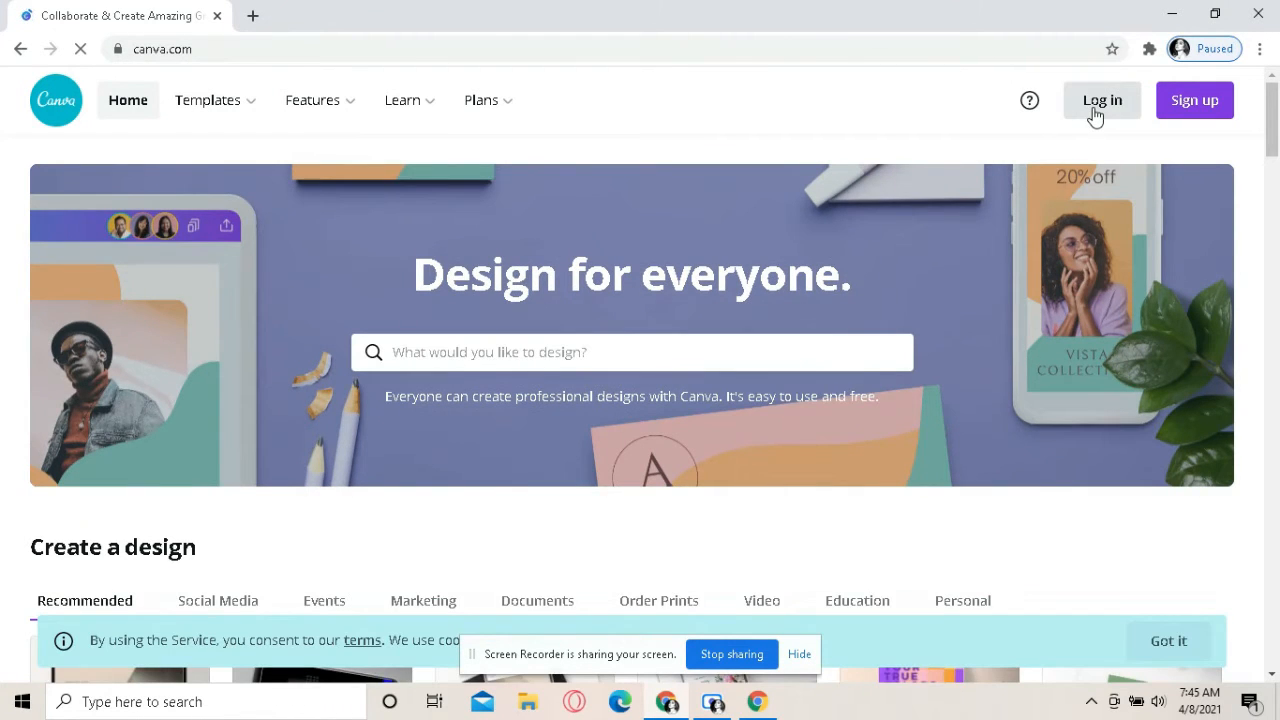
pyautogui.click(1094, 114)
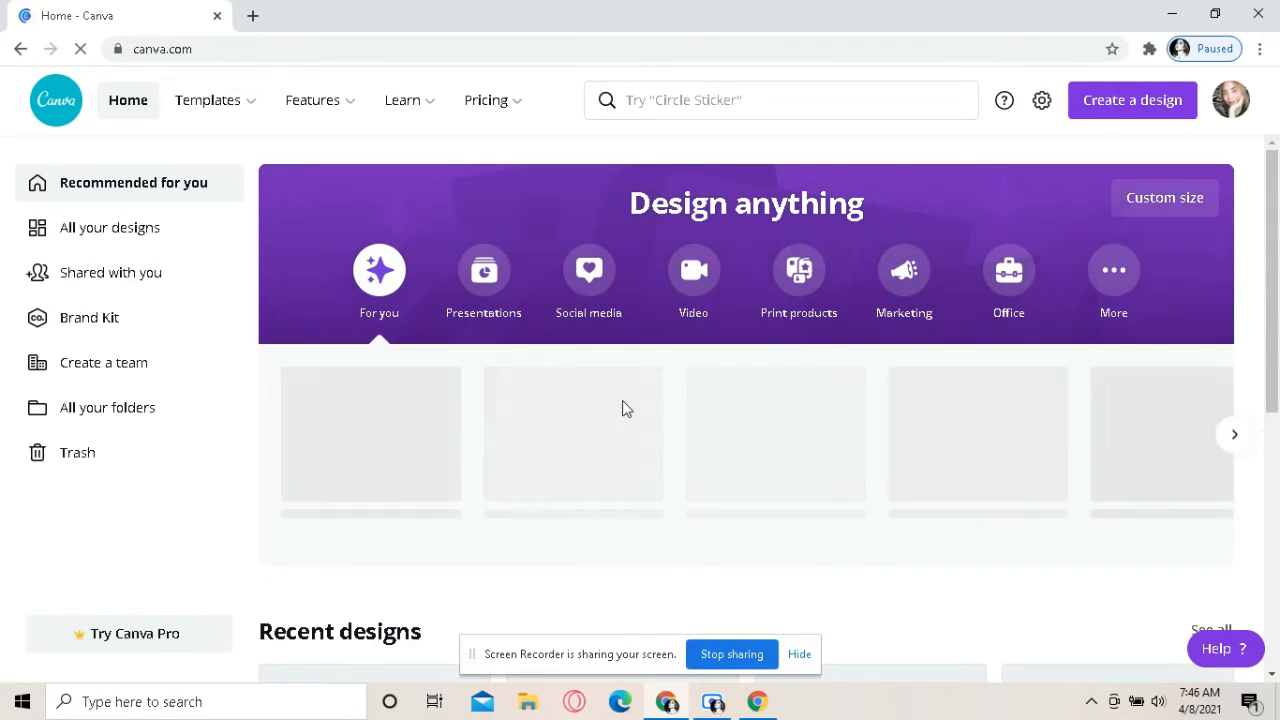
# - Search the templates for "youtube thumbnail" and open the "How to Stay Healthy This Summer" template
pyautogui.click(740, 99)
pyautogui.write('yo')
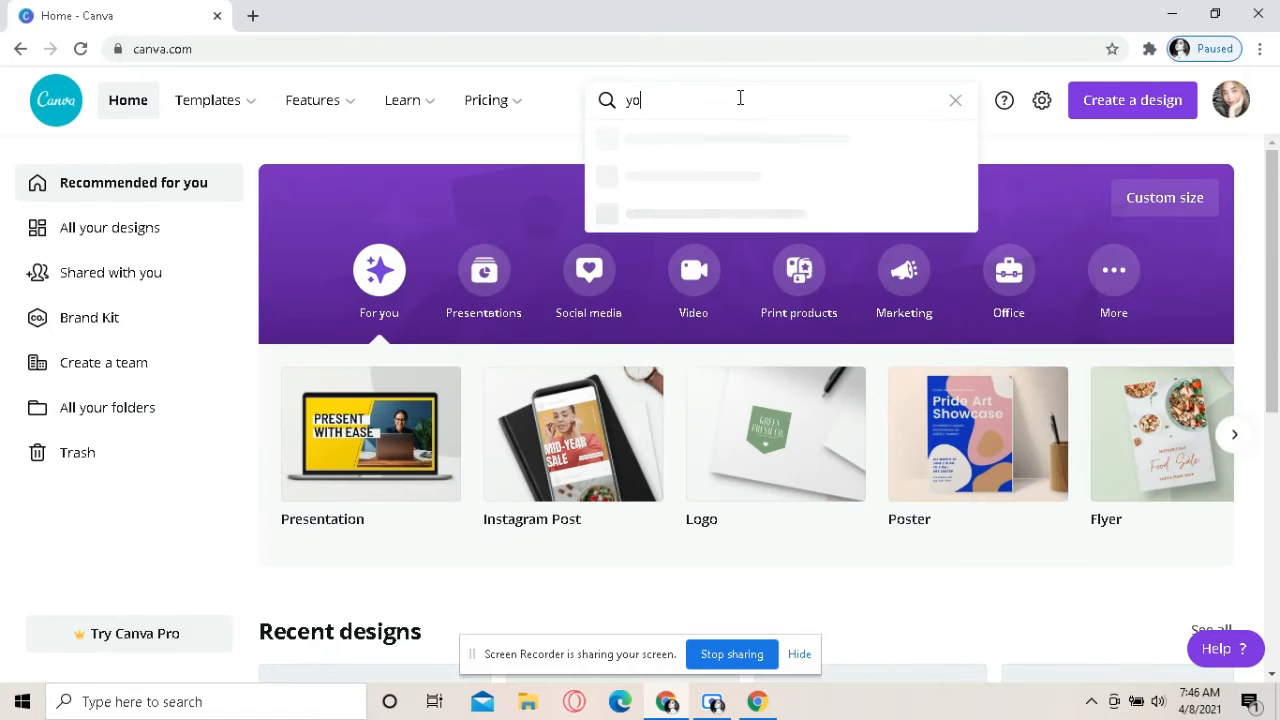
pyautogui.write('utube thumbnail')
pyautogui.press('Return')
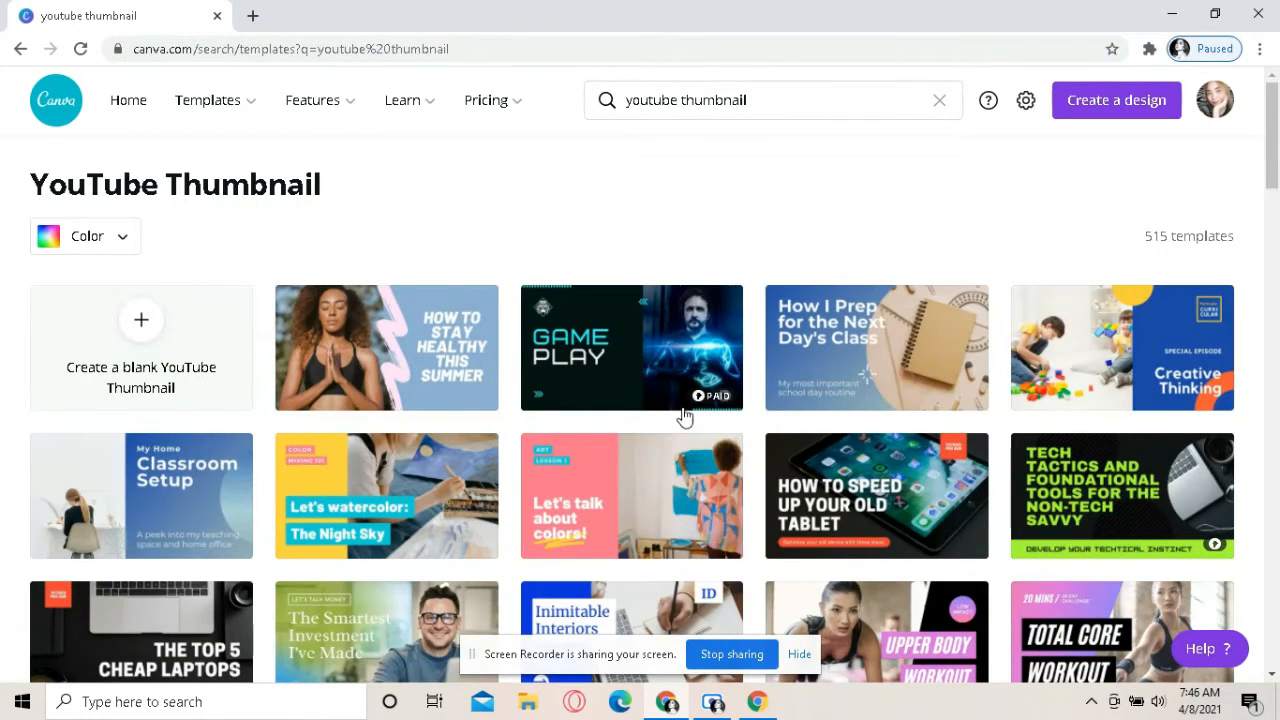
pyautogui.moveTo(1273, 175)
pyautogui.mouseDown()
pyautogui.moveTo(1276, 316)
pyautogui.moveTo(1277, 150)
pyautogui.mouseUp()
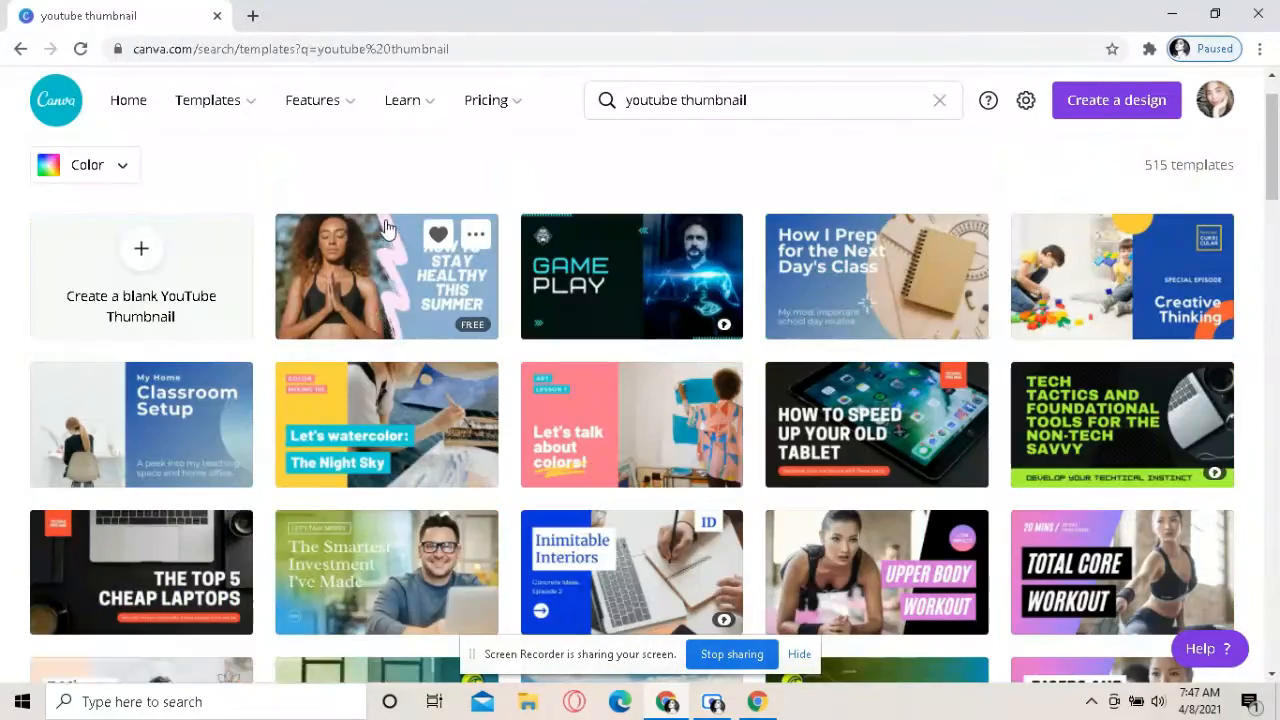
pyautogui.click(378, 320)
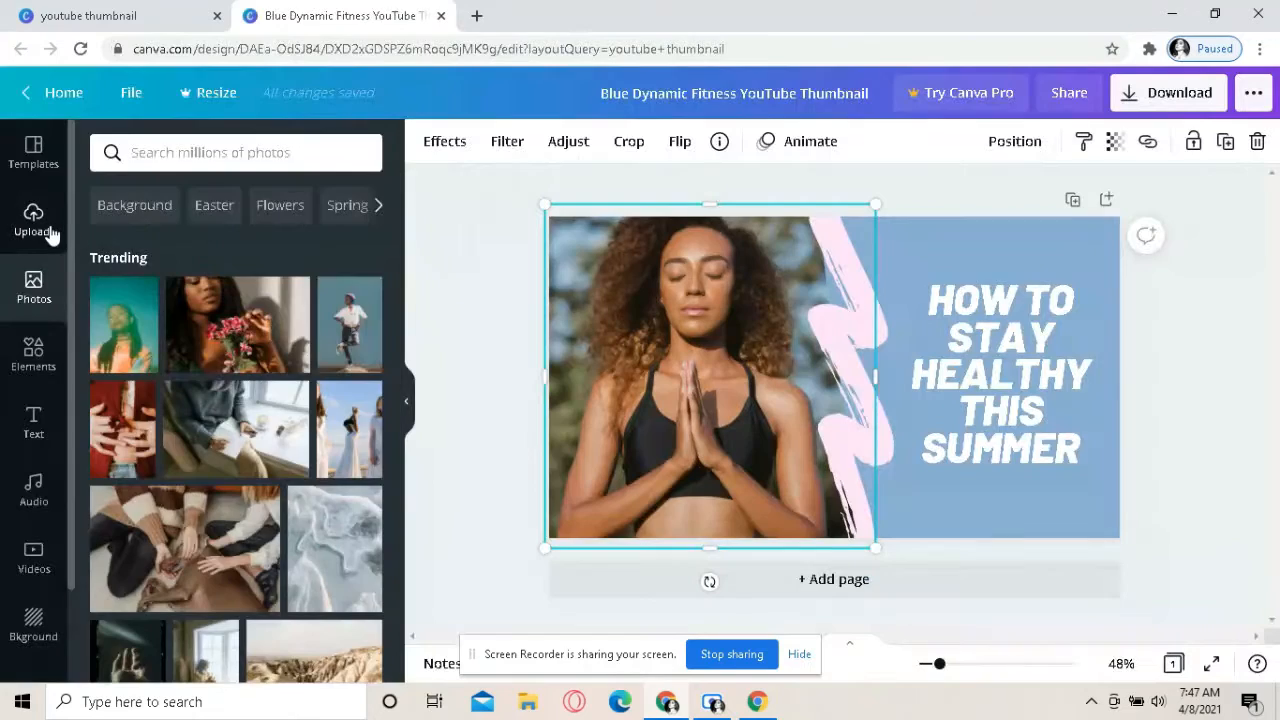
# - Replace the template's photo with the uploaded cut-out of the woman holding the pink box, and enlarge it
pyautogui.click(34, 220)
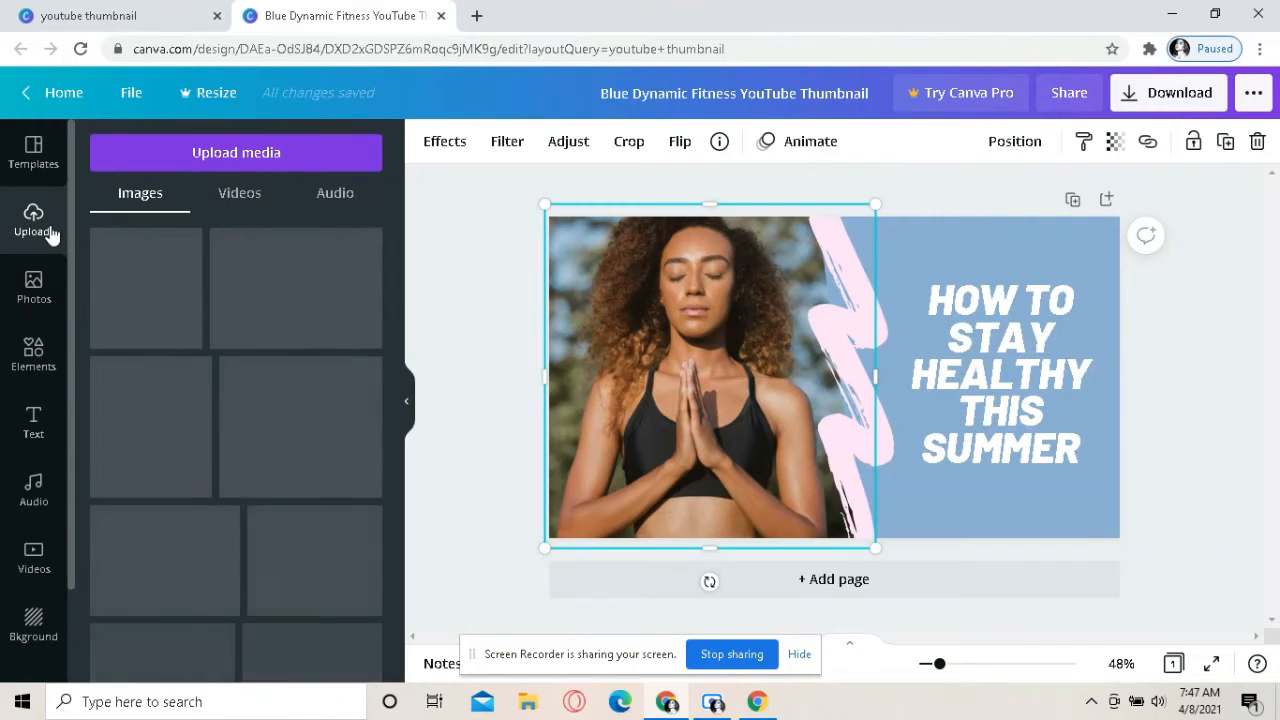
pyautogui.click(238, 160)
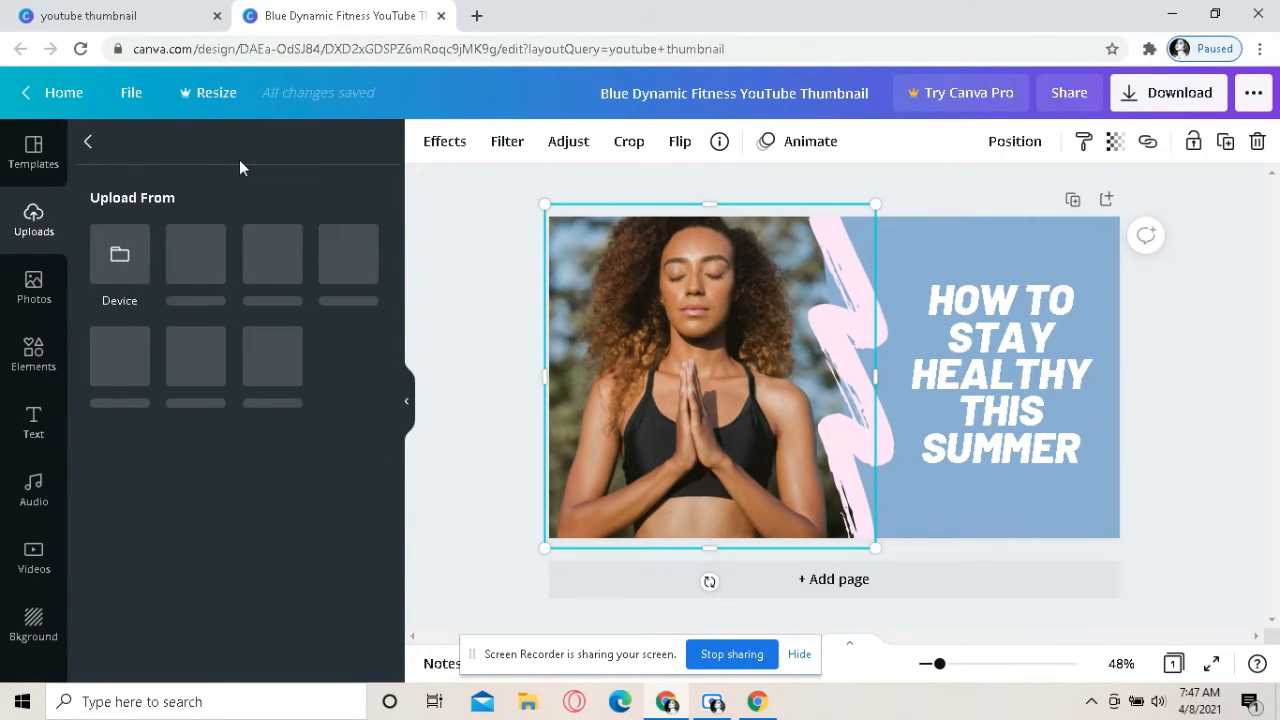
pyautogui.click(122, 256)
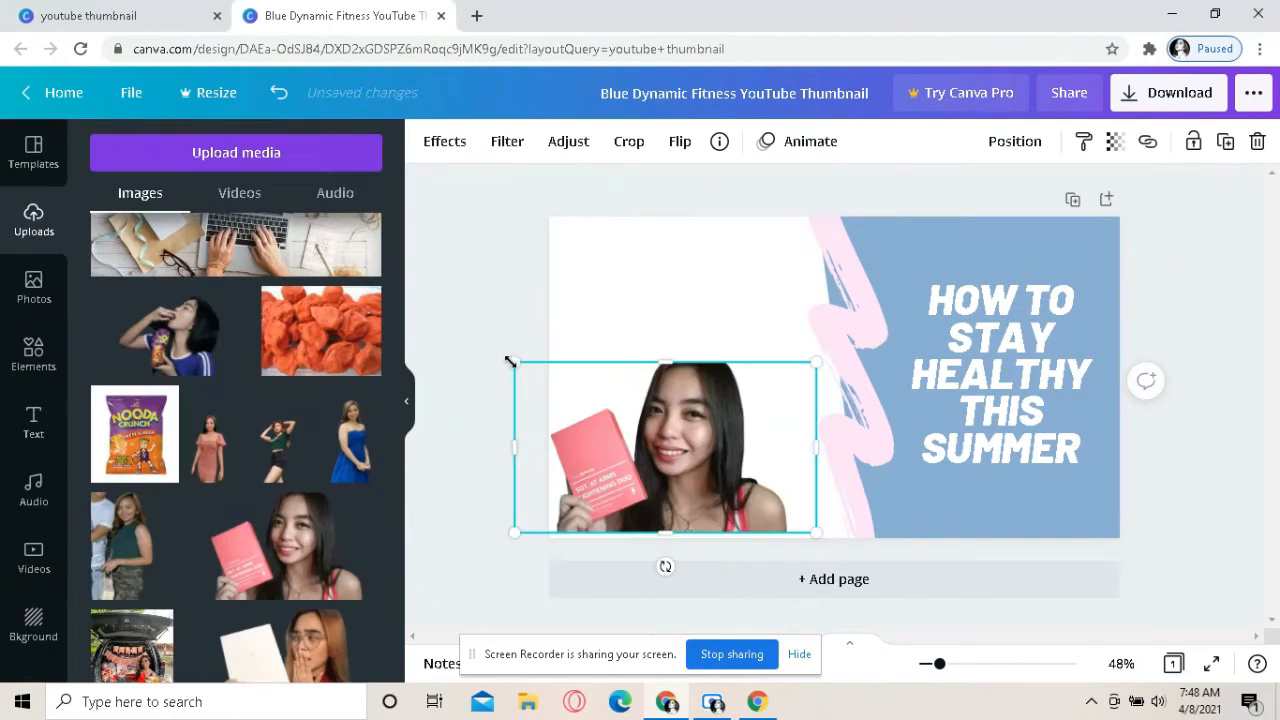
pyautogui.moveTo(510, 362); pyautogui.dragTo(386, 149)
pyautogui.moveTo(651, 393); pyautogui.dragTo(806, 386)
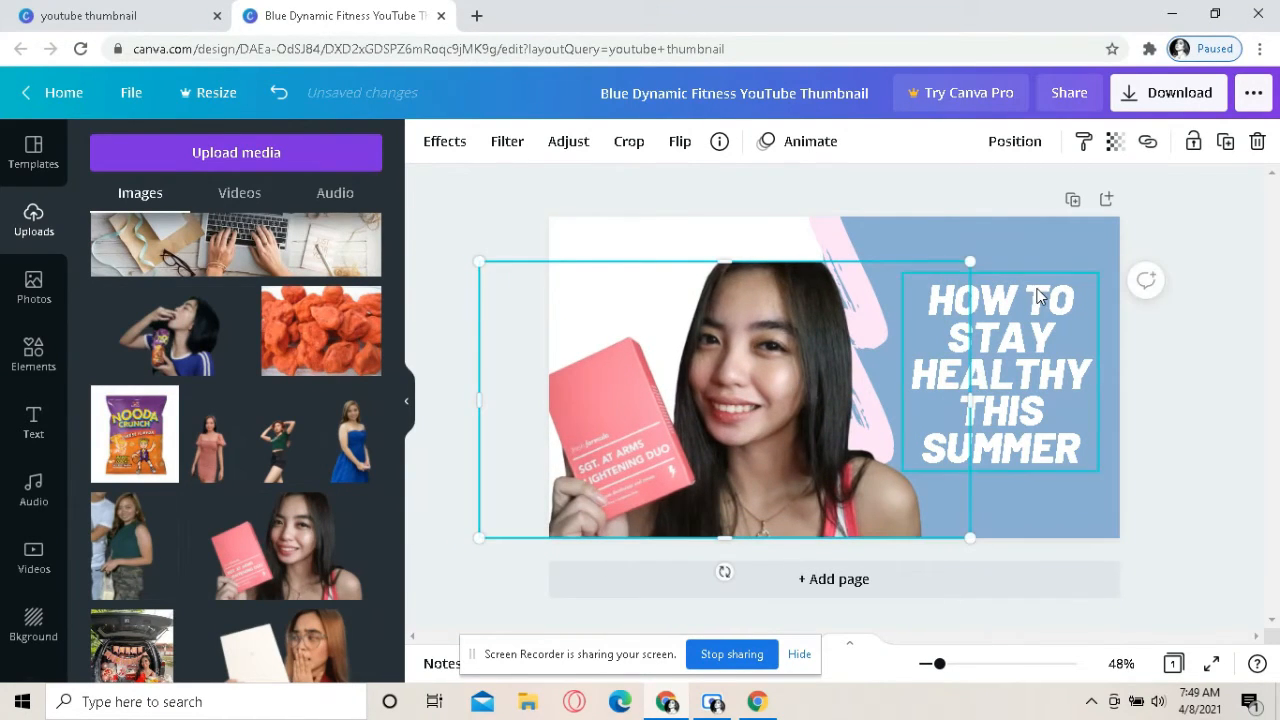
pyautogui.moveTo(731, 265)
pyautogui.mouseDown()
pyautogui.moveTo(734, 230)
pyautogui.moveTo(739, 266)
pyautogui.mouseUp()
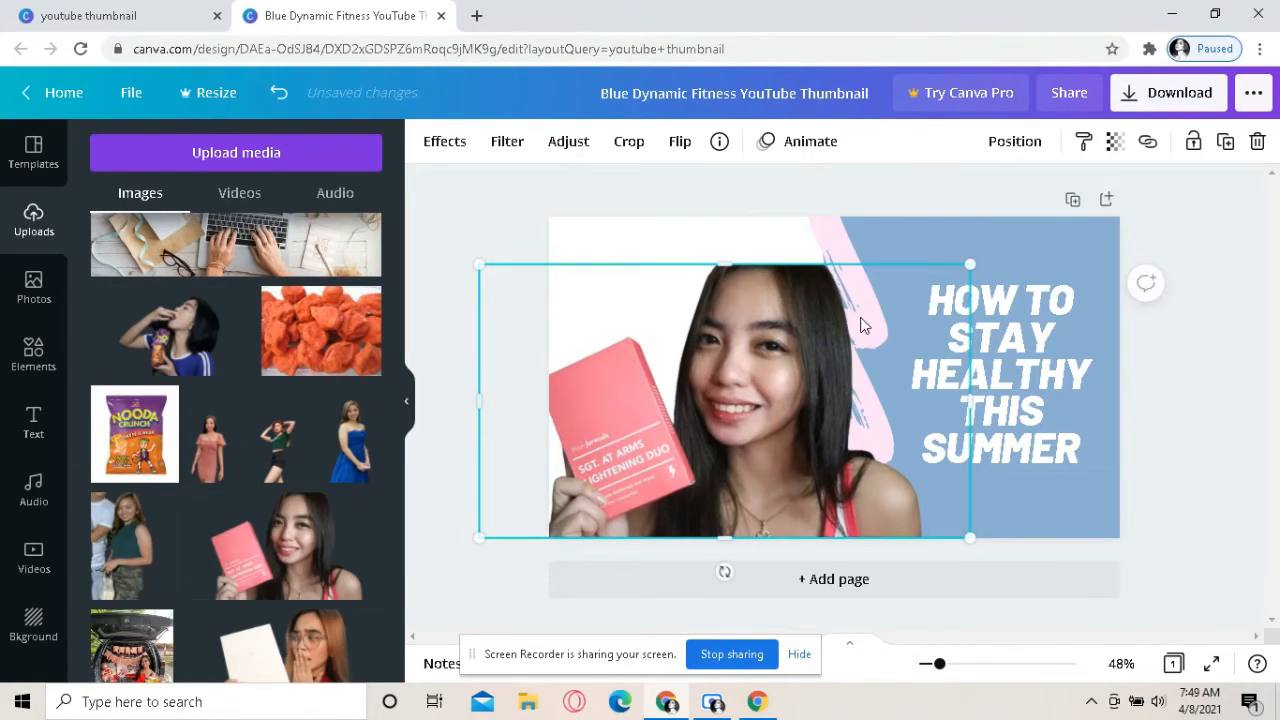
# - Swap the layout by moving the blue panel to the canvas's left side and the woman's cut-out to the right
pyautogui.moveTo(917, 237); pyautogui.dragTo(620, 249)
pyautogui.moveTo(663, 474); pyautogui.dragTo(912, 481)
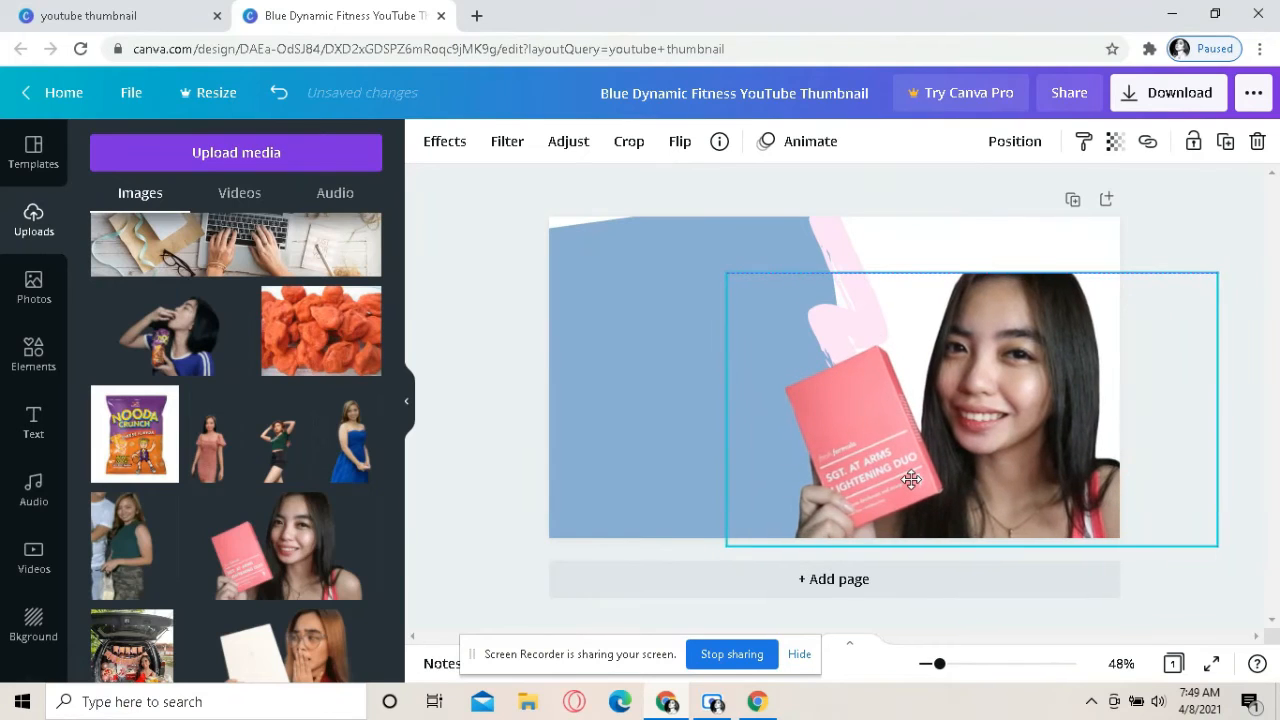
# - Recolour the blue panel with the light beige-pink swatch from the photo colours
pyautogui.click(640, 287)
pyautogui.click(426, 145)
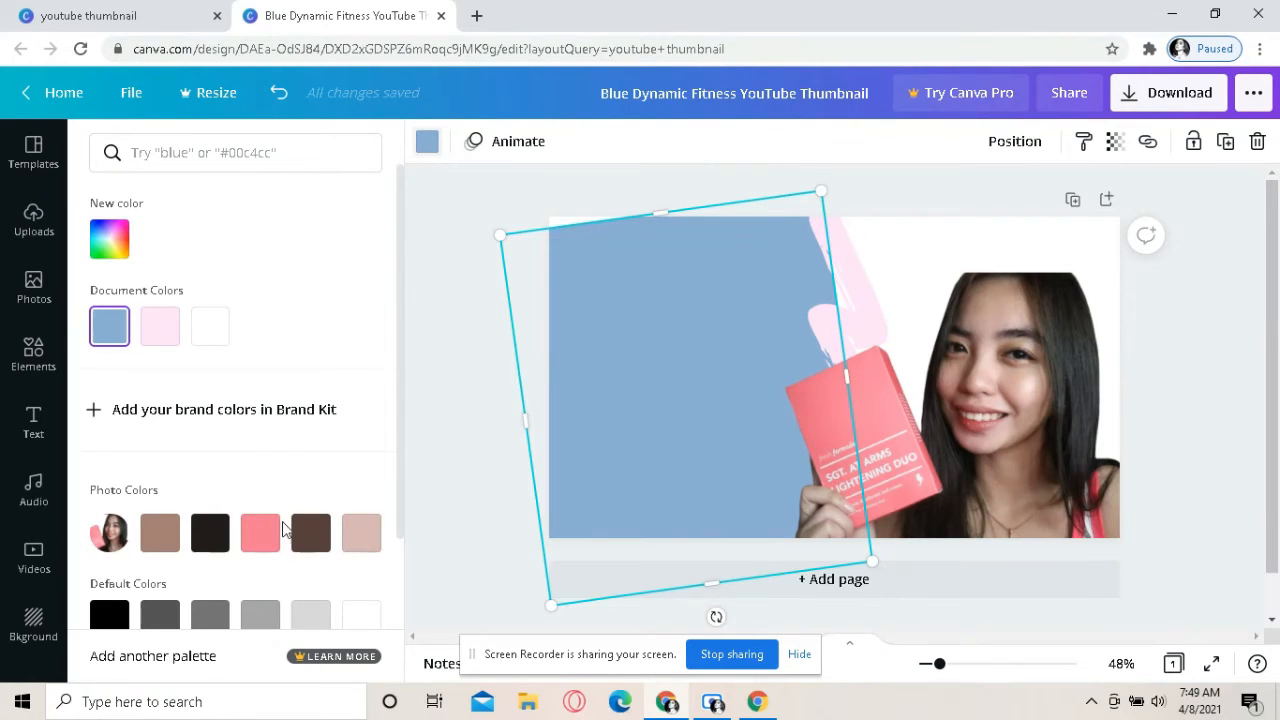
pyautogui.click(361, 532)
pyautogui.click(923, 329)
pyautogui.click(918, 262)
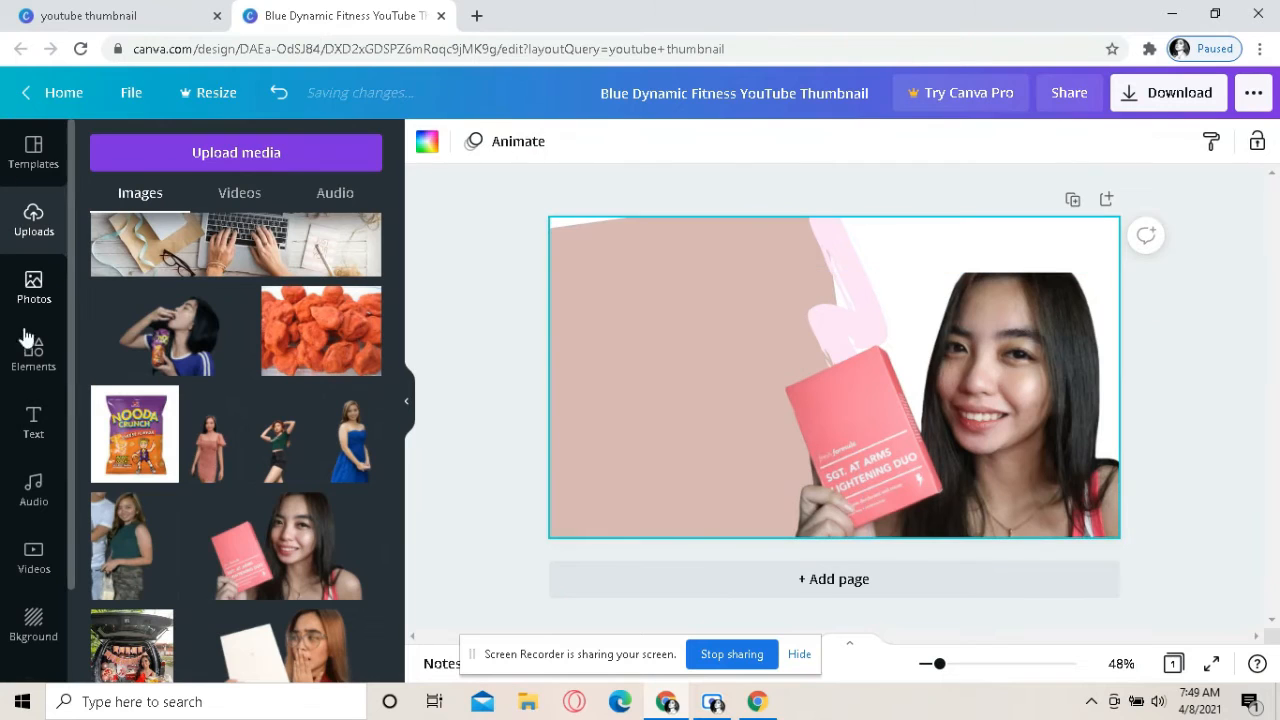
# - Add a subheading text box reading "EFFECTIVE UNDERARM WHITENING" on three lines
pyautogui.click(30, 440)
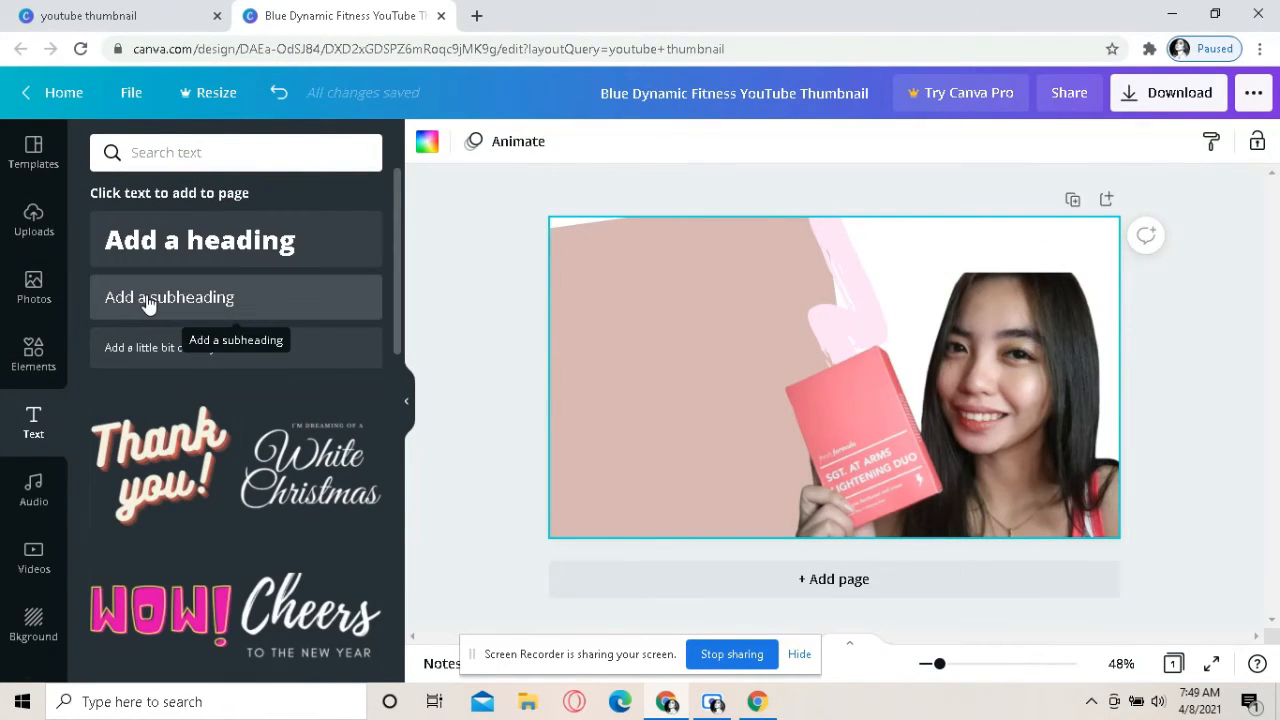
pyautogui.click(148, 301)
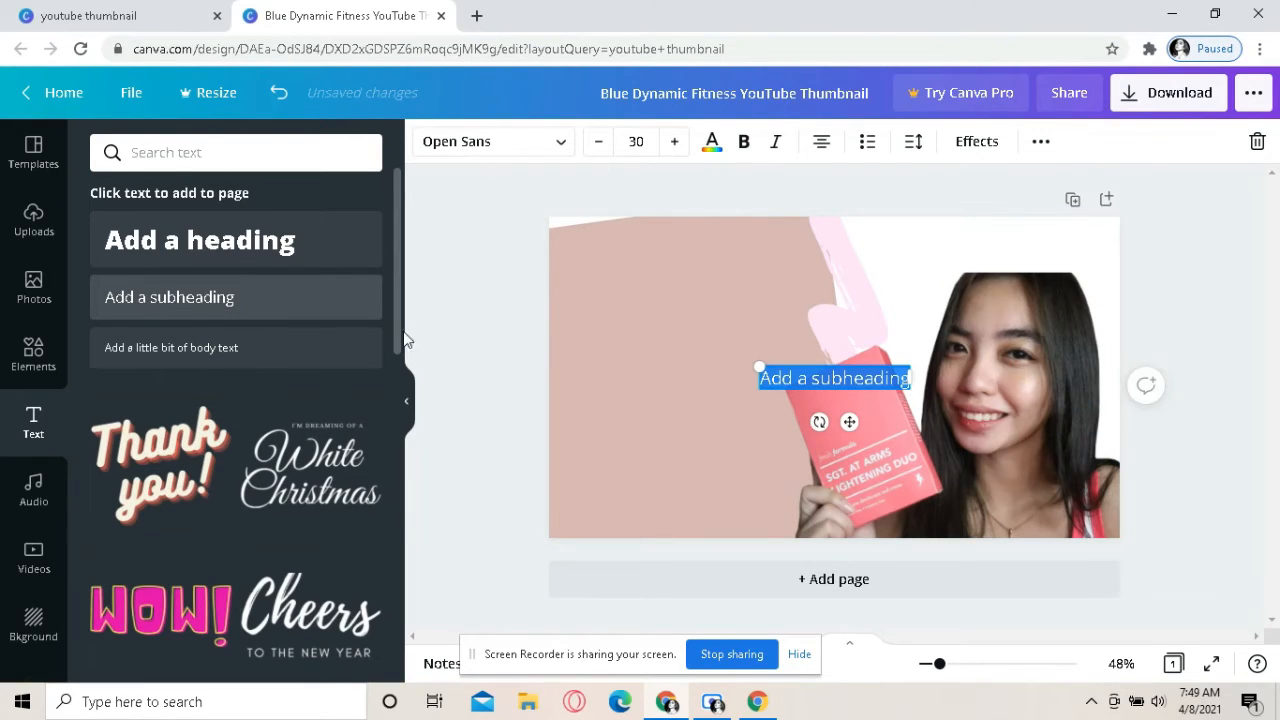
pyautogui.doubleClick(828, 376)
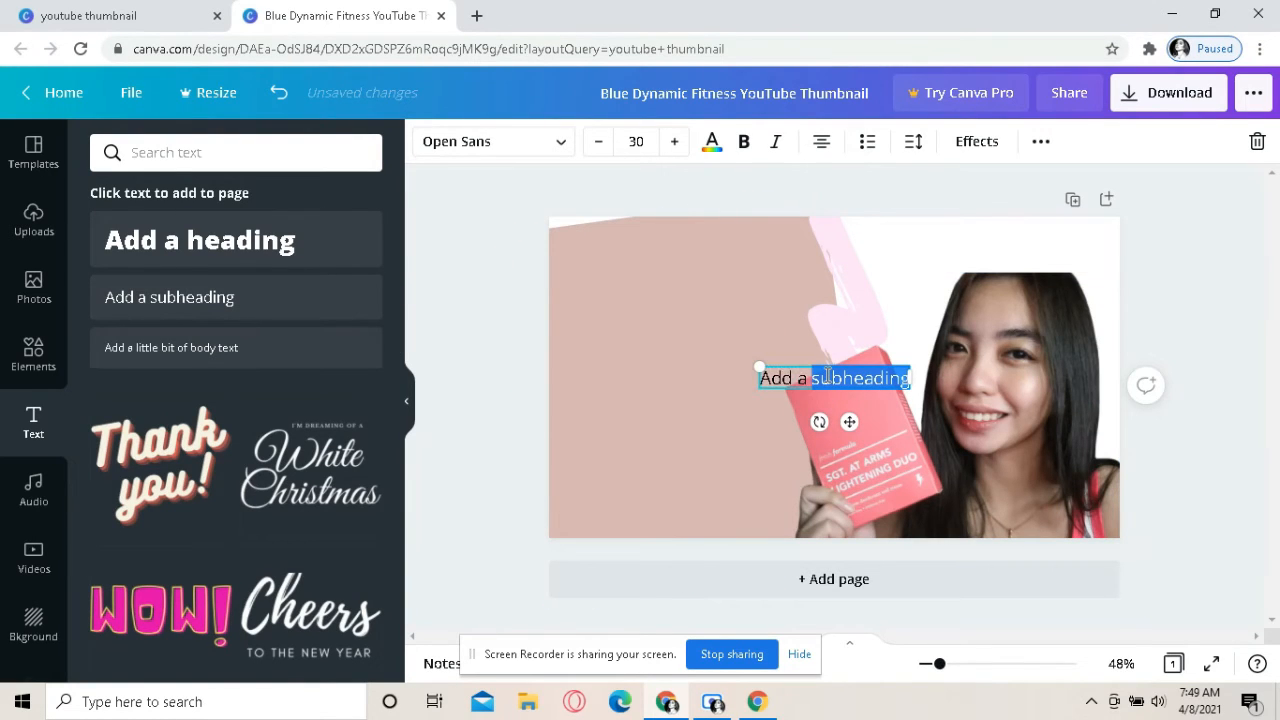
pyautogui.tripleClick(828, 376)
pyautogui.press('BackSpace')
pyautogui.write('EFFECTIVE')
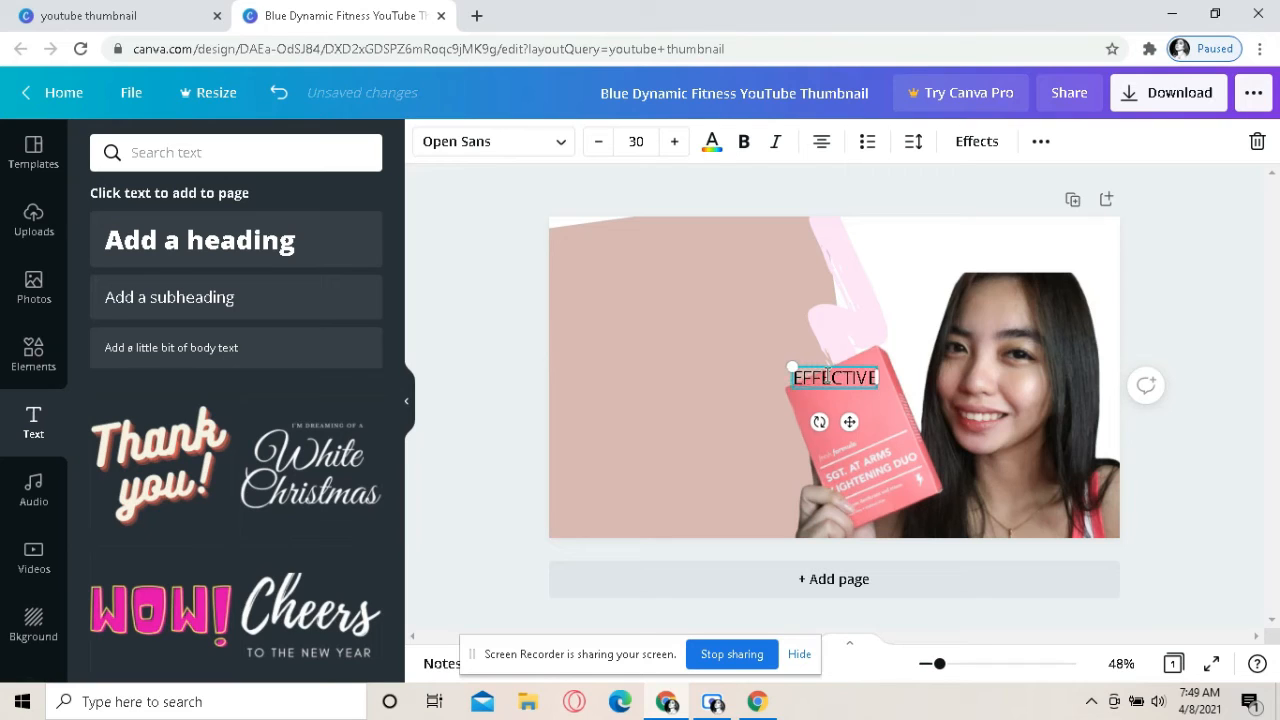
pyautogui.press('Return')
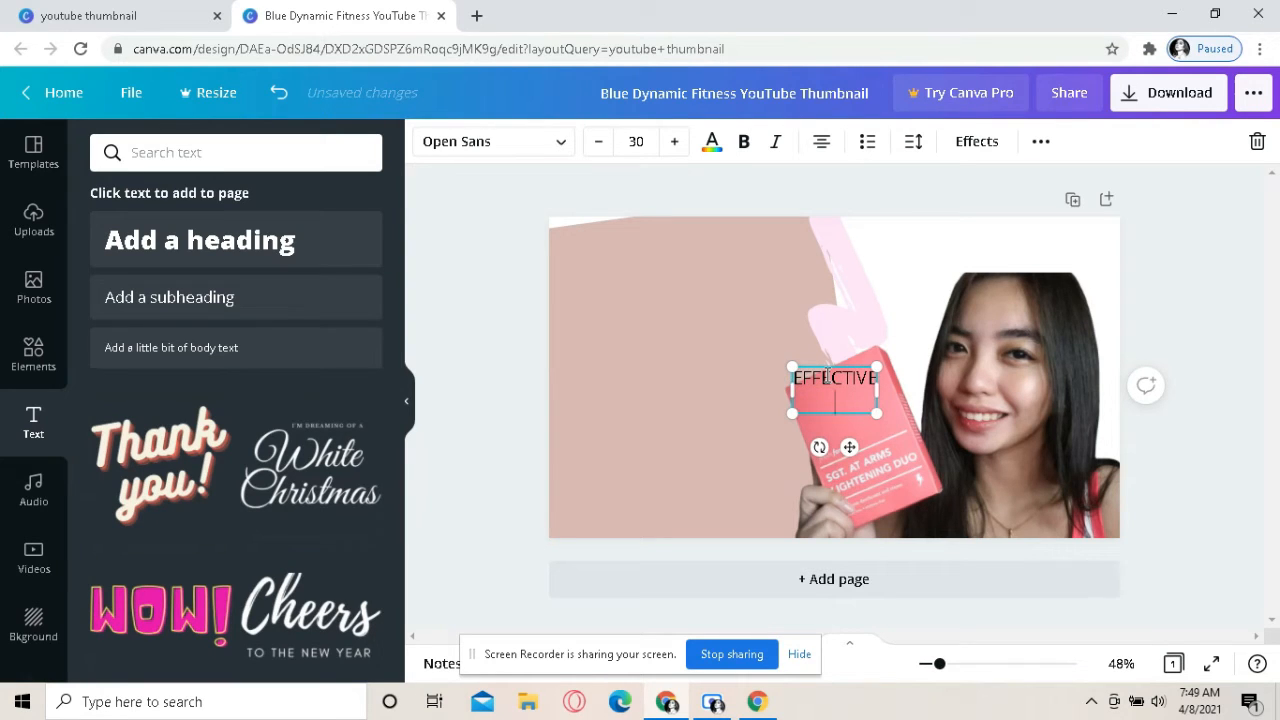
pyautogui.write('UNDERARM')
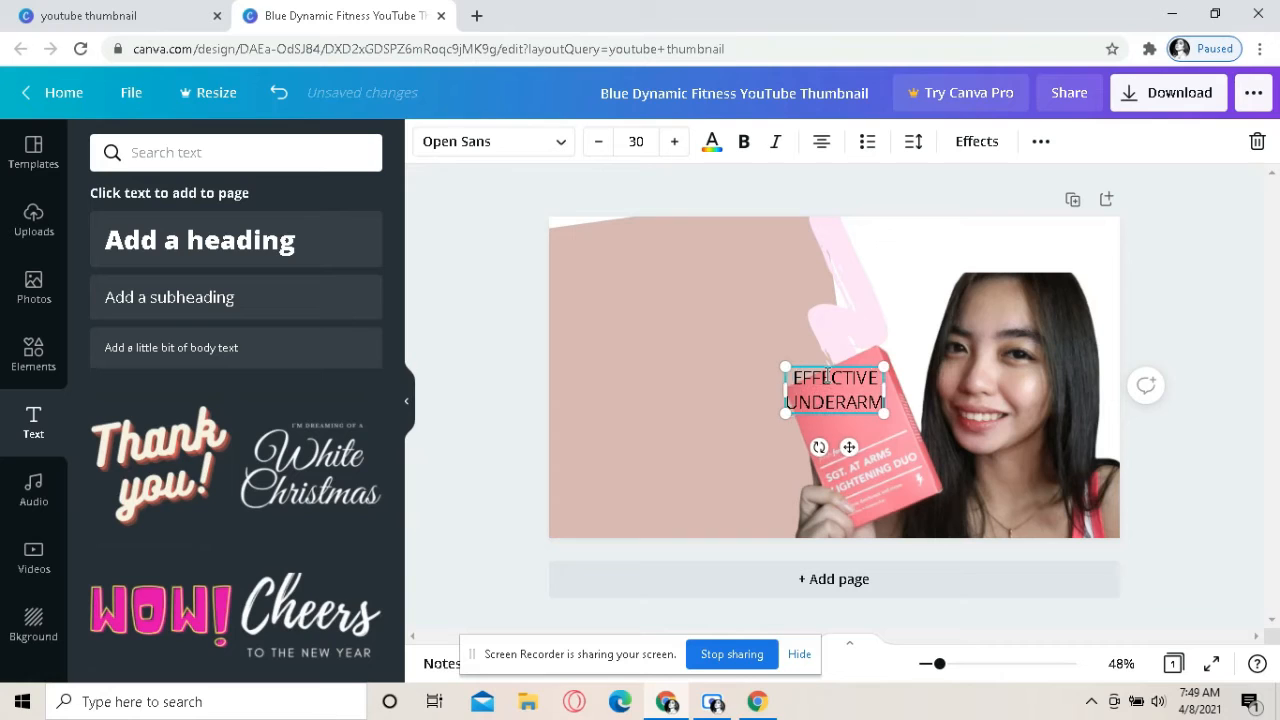
pyautogui.press('Return')
pyautogui.write('WHITENING')
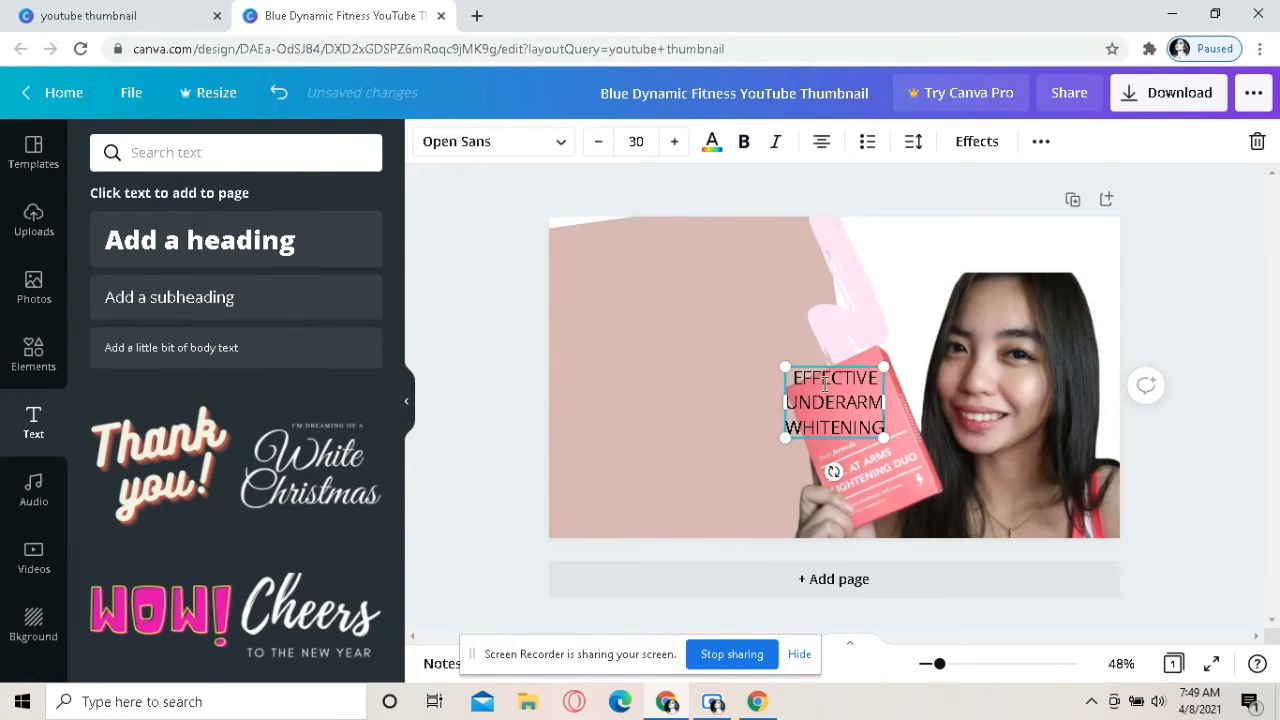
# - Enlarge the three-line text to a font size of about 77 and set all of it in Oswald
pyautogui.moveTo(785, 367); pyautogui.dragTo(612, 288)
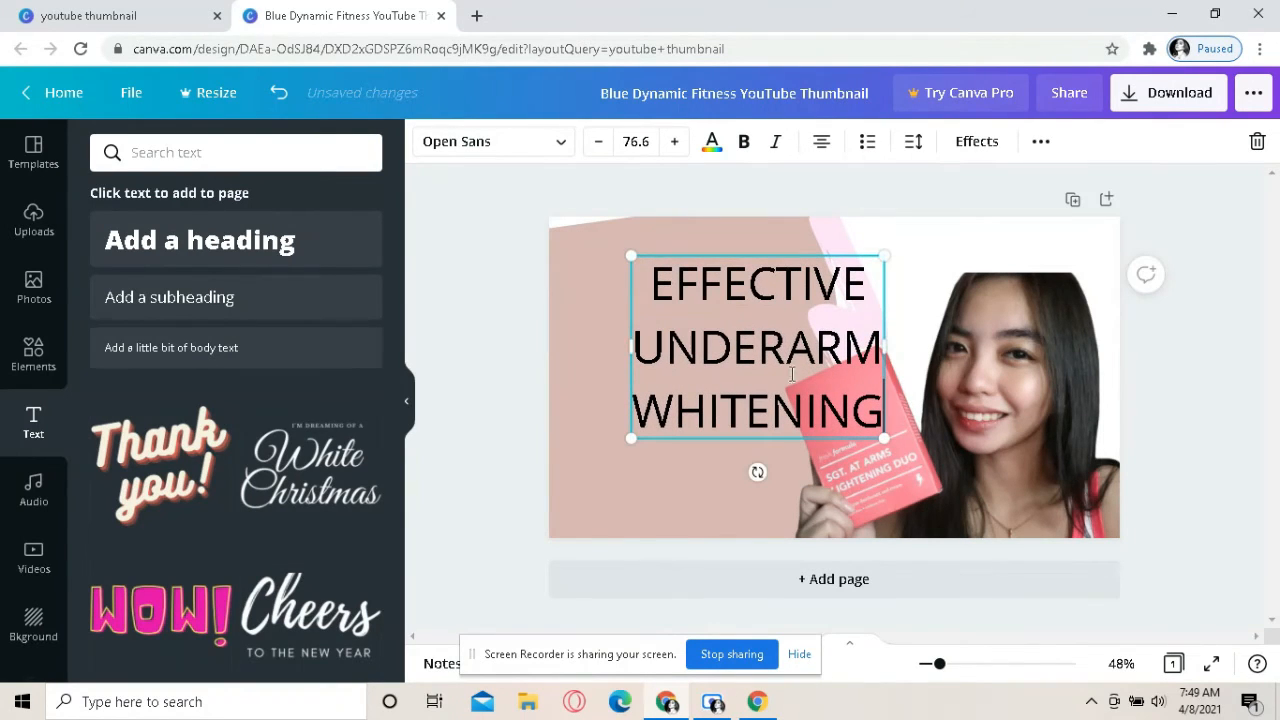
pyautogui.click(546, 145)
pyautogui.click(130, 152)
pyautogui.write('os')
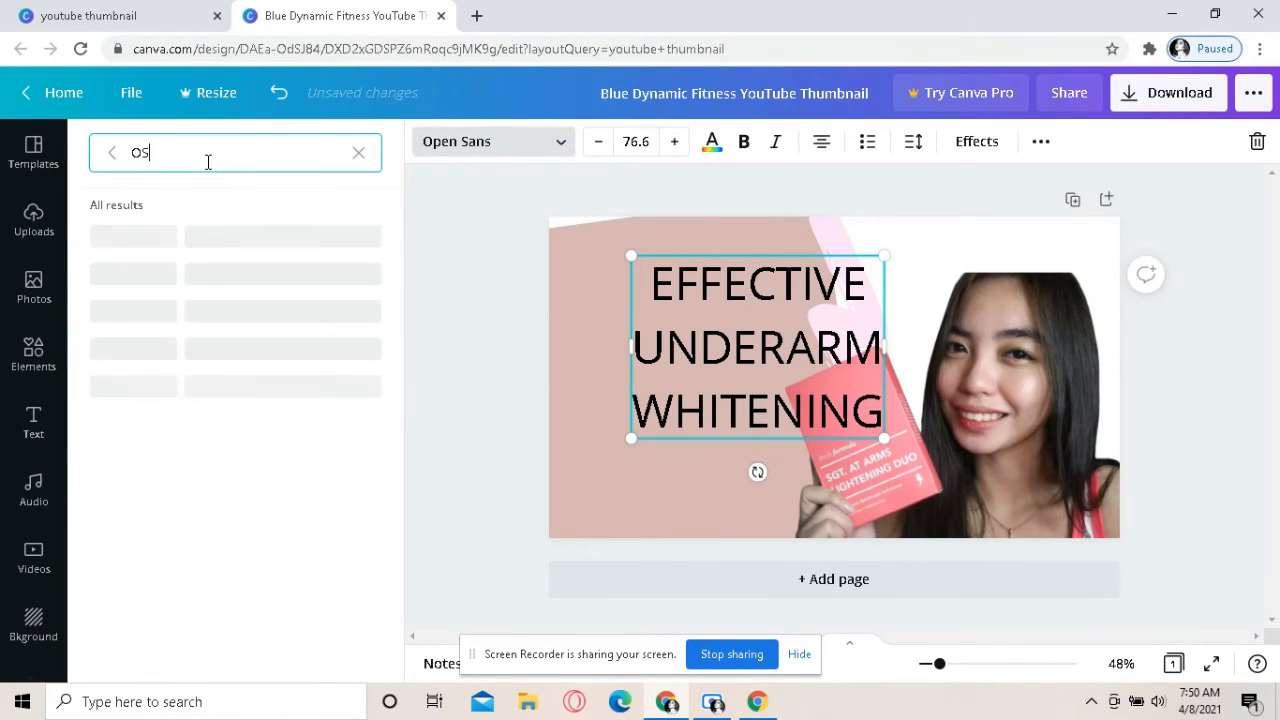
pyautogui.press('BackSpace')
pyautogui.write('swald')
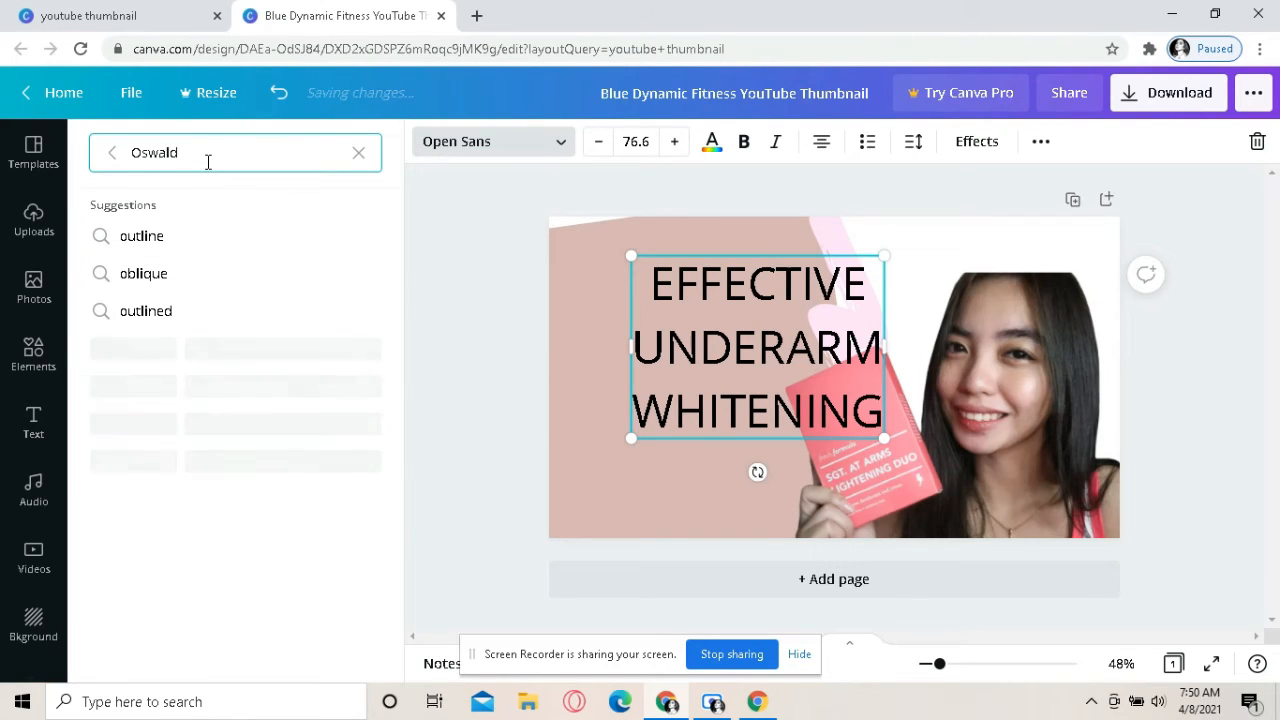
pyautogui.press('Return')
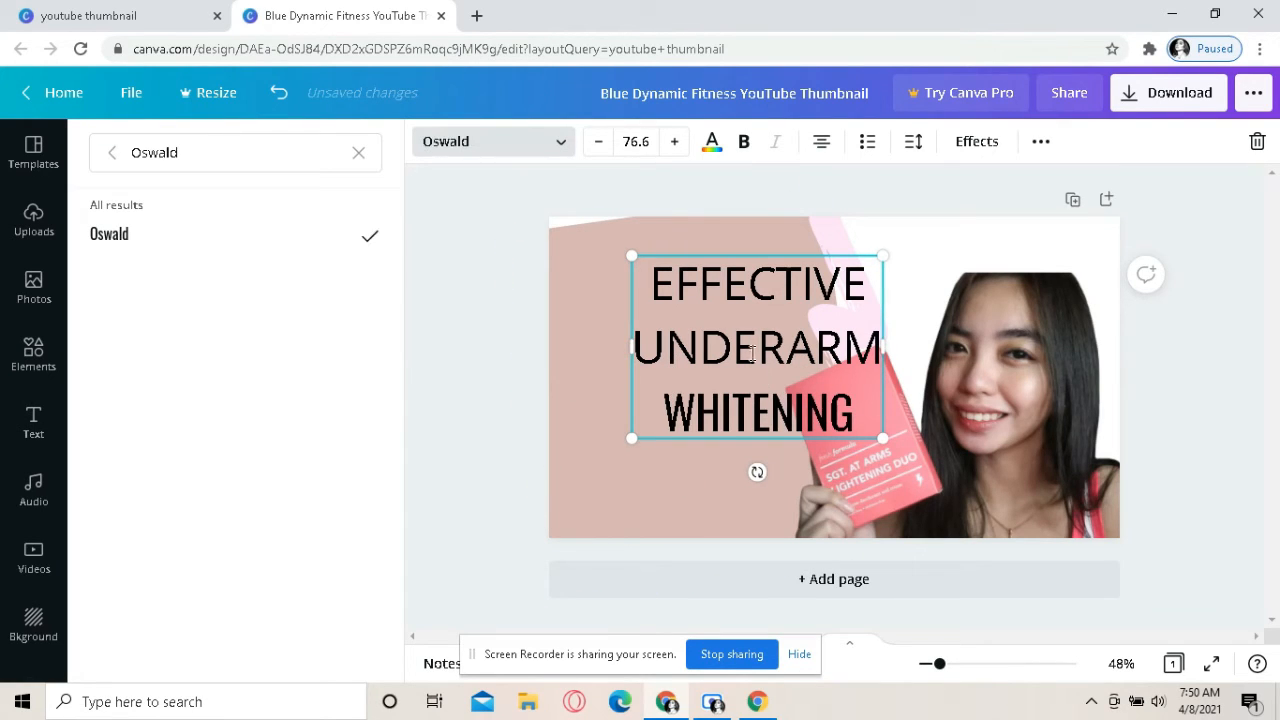
pyautogui.hotkey('ctrl', 'a')
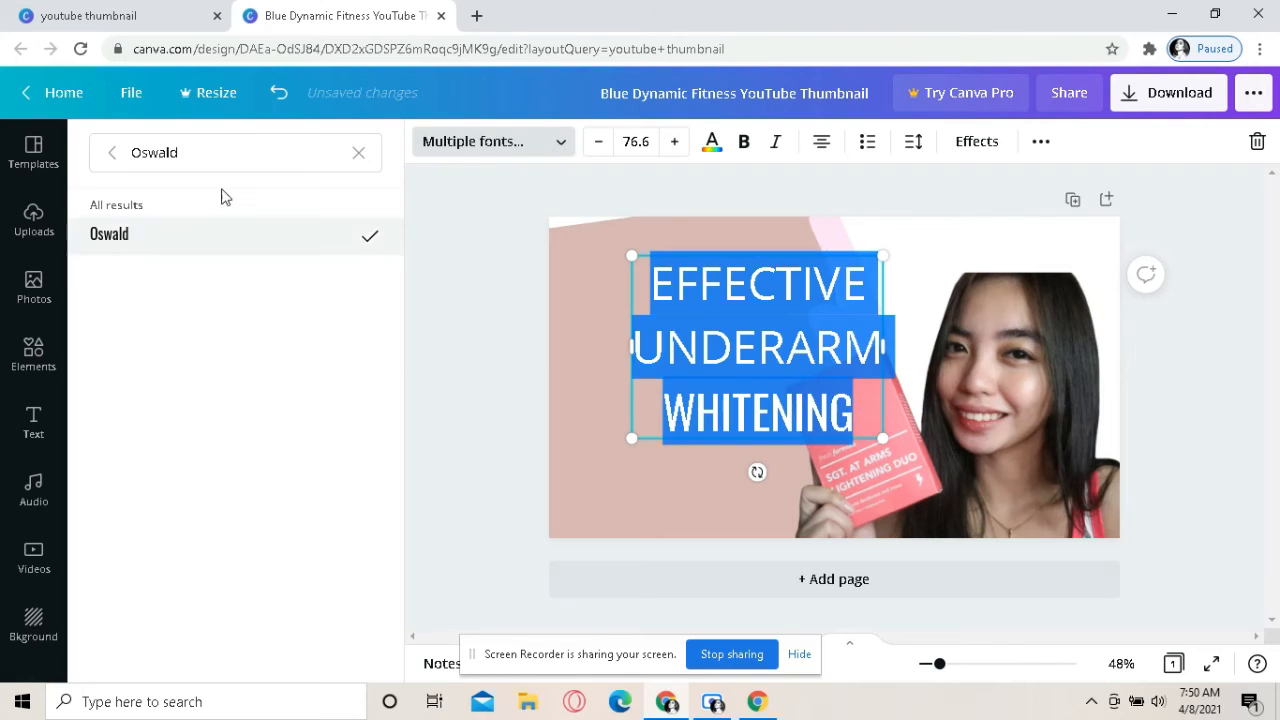
pyautogui.click(158, 240)
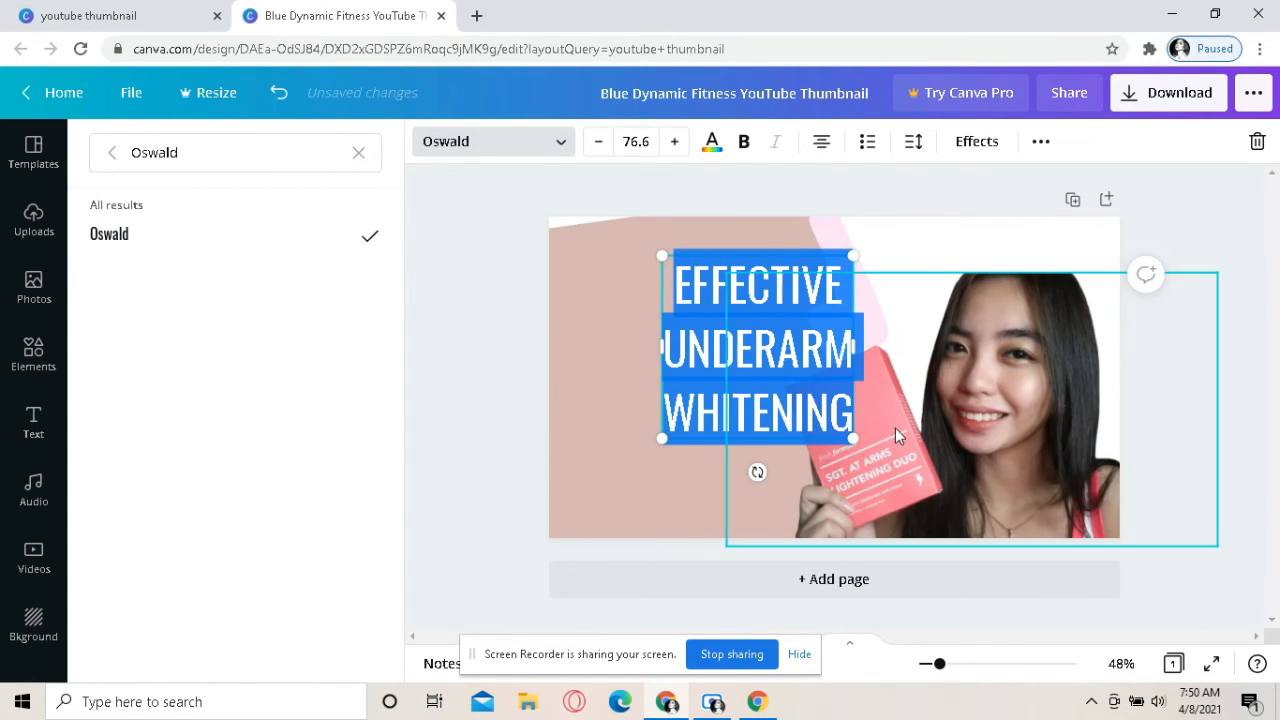
# - Enlarge the headline text to a font size of about 91 and move it onto the beige-pink panel
pyautogui.moveTo(875, 456); pyautogui.dragTo(890, 472)
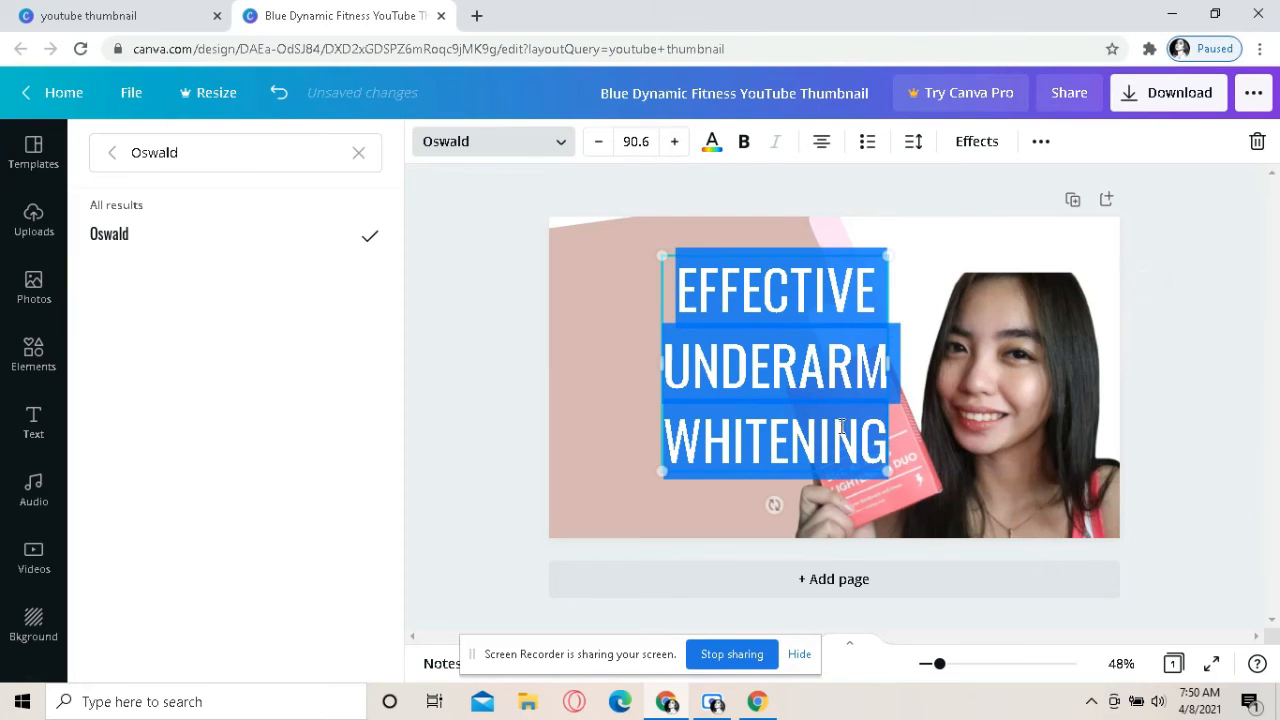
pyautogui.click(790, 362)
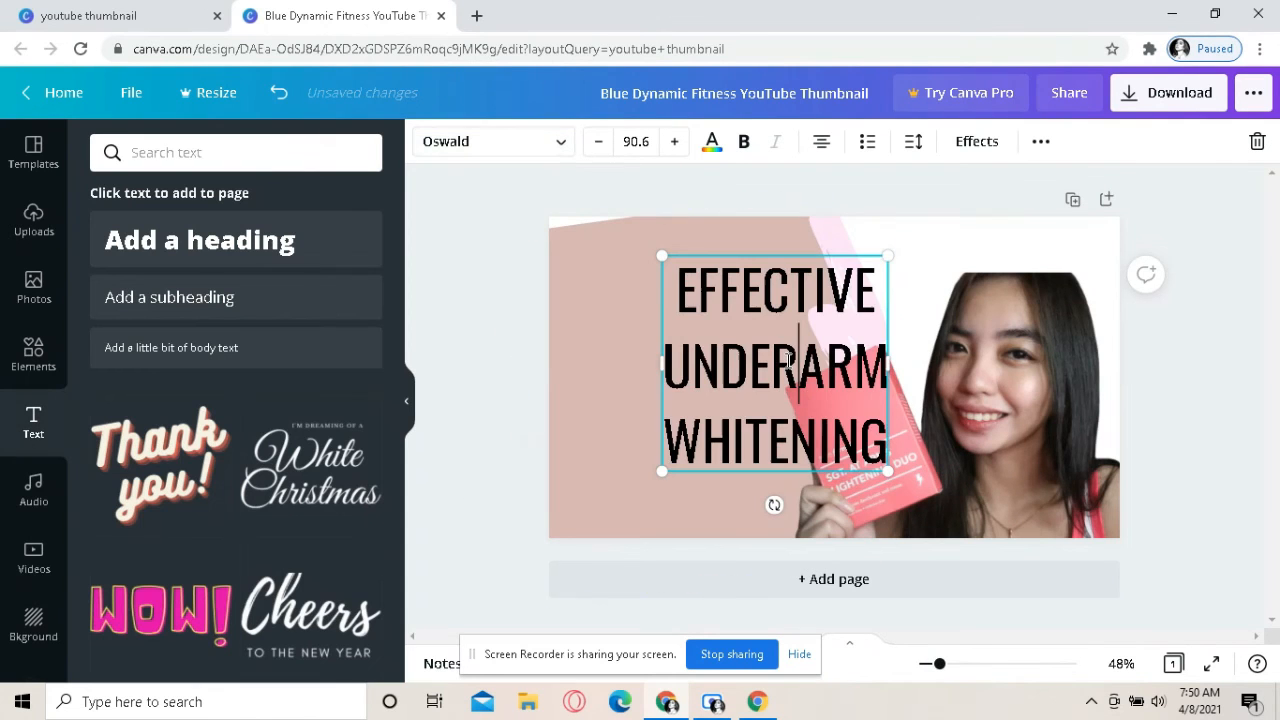
pyautogui.moveTo(767, 251); pyautogui.dragTo(668, 229)
# - Set the headline text colour to white, #FFFFFF
pyautogui.click(708, 144)
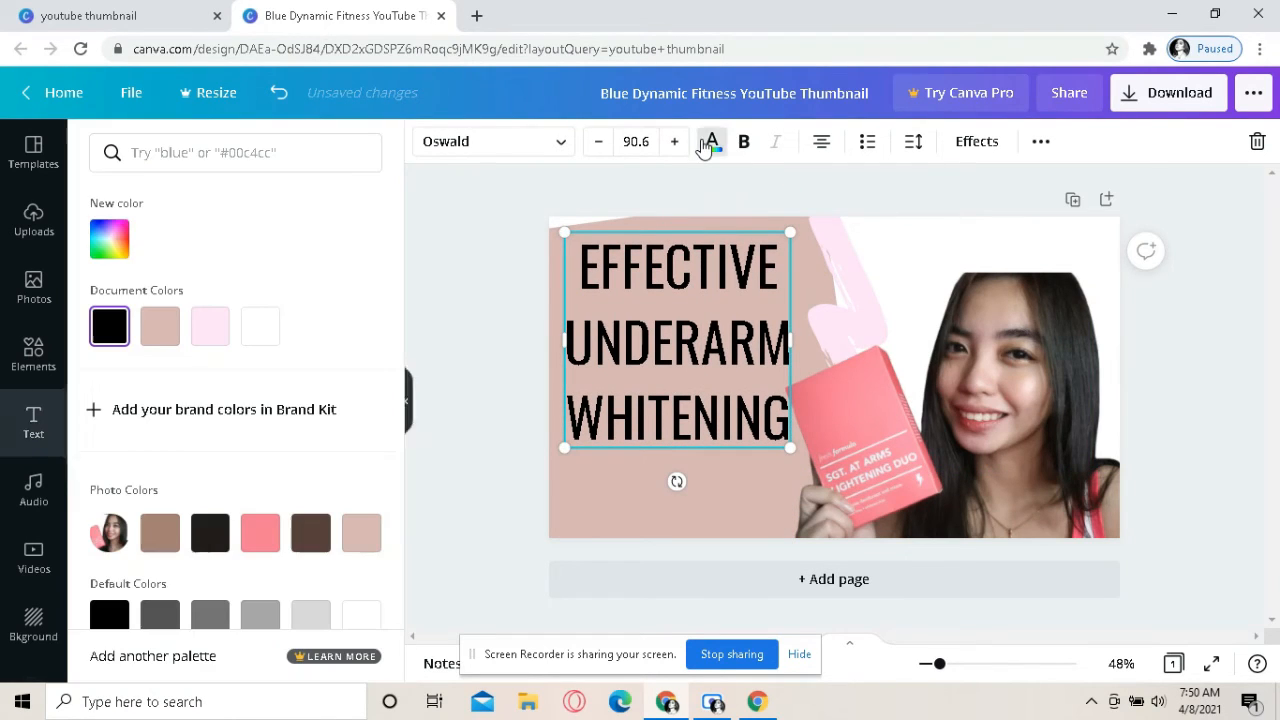
pyautogui.click(108, 245)
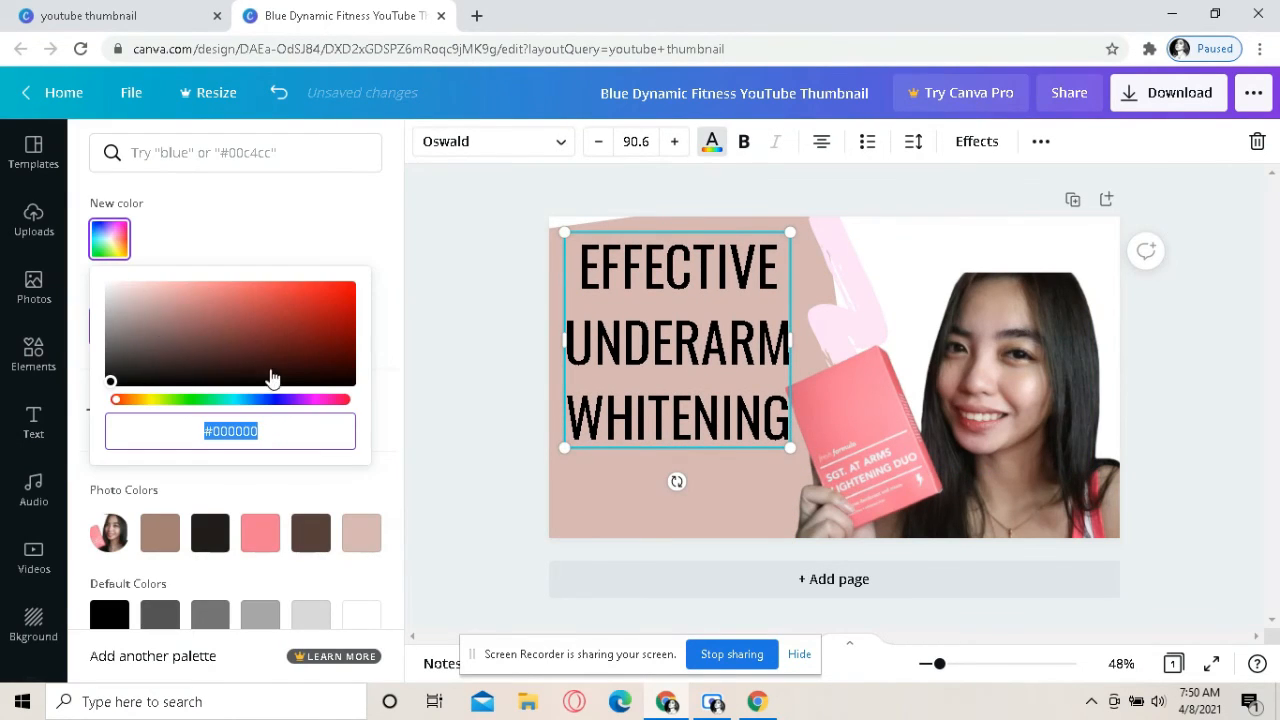
pyautogui.click(112, 290)
pyautogui.moveTo(113, 291); pyautogui.dragTo(98, 283)
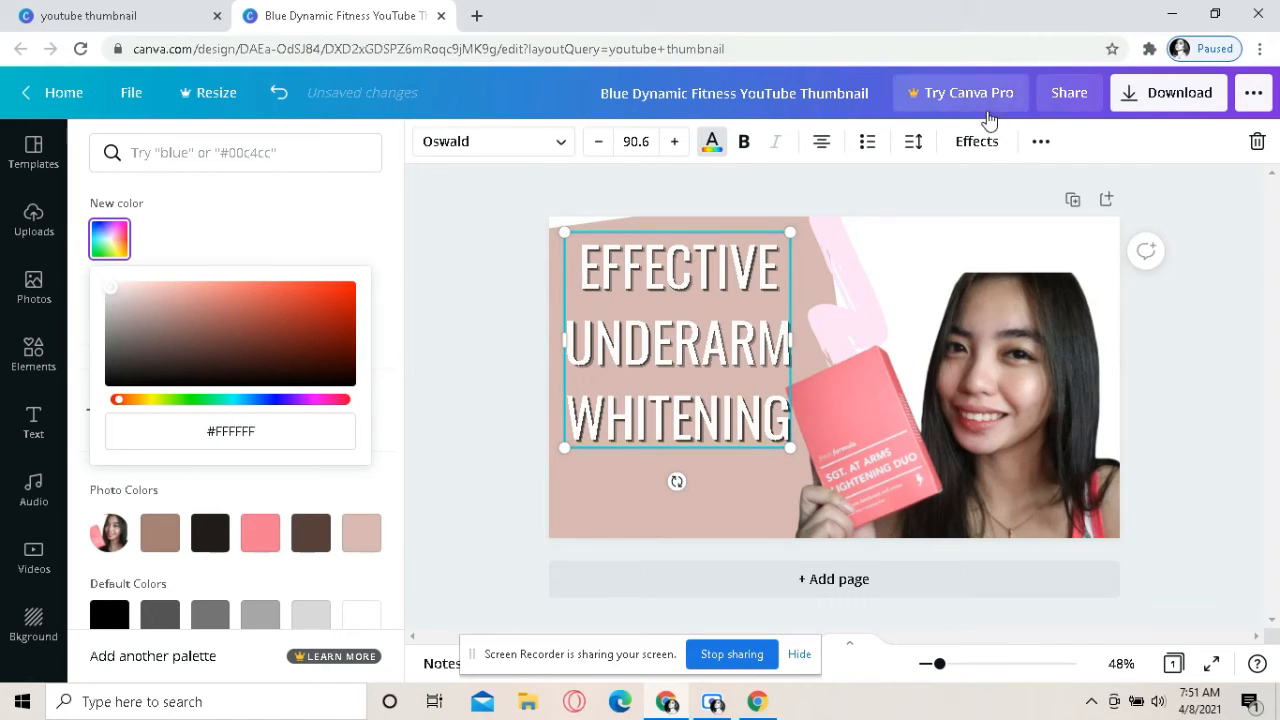
# - Apply the Shadow text effect to the headline and set the shadow colour to coral red from the default colours
pyautogui.click(984, 146)
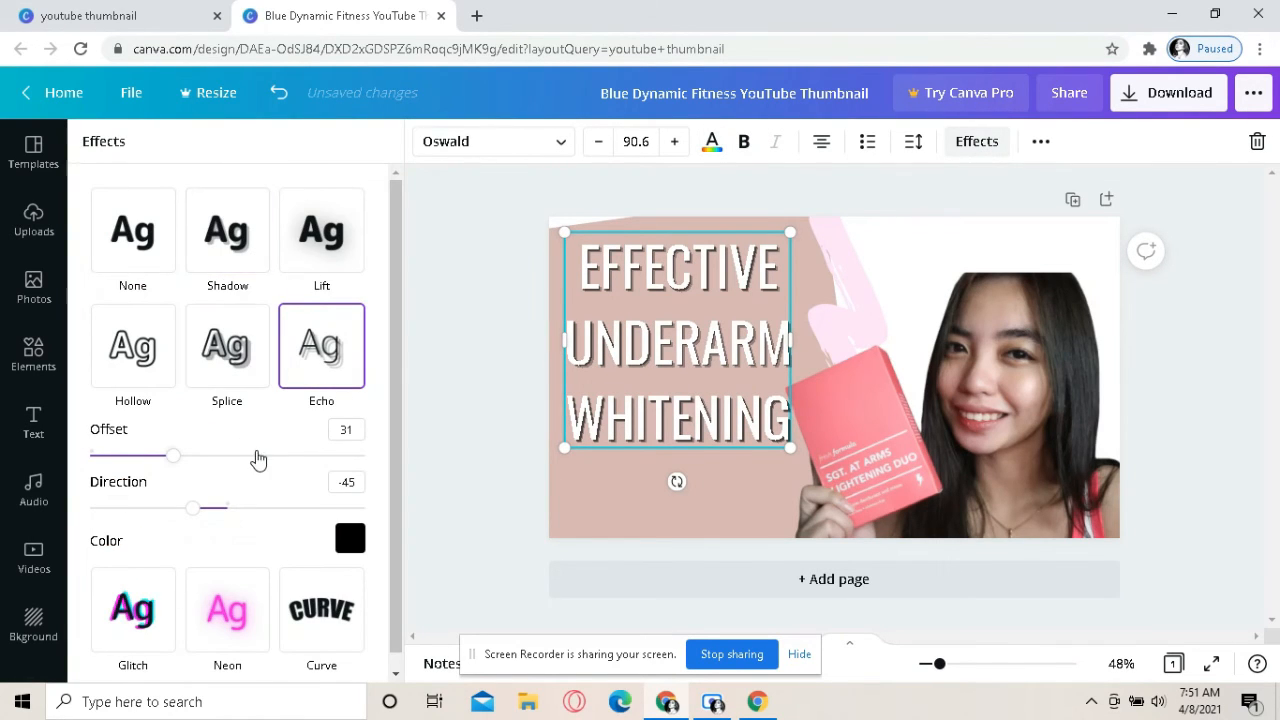
pyautogui.click(143, 364)
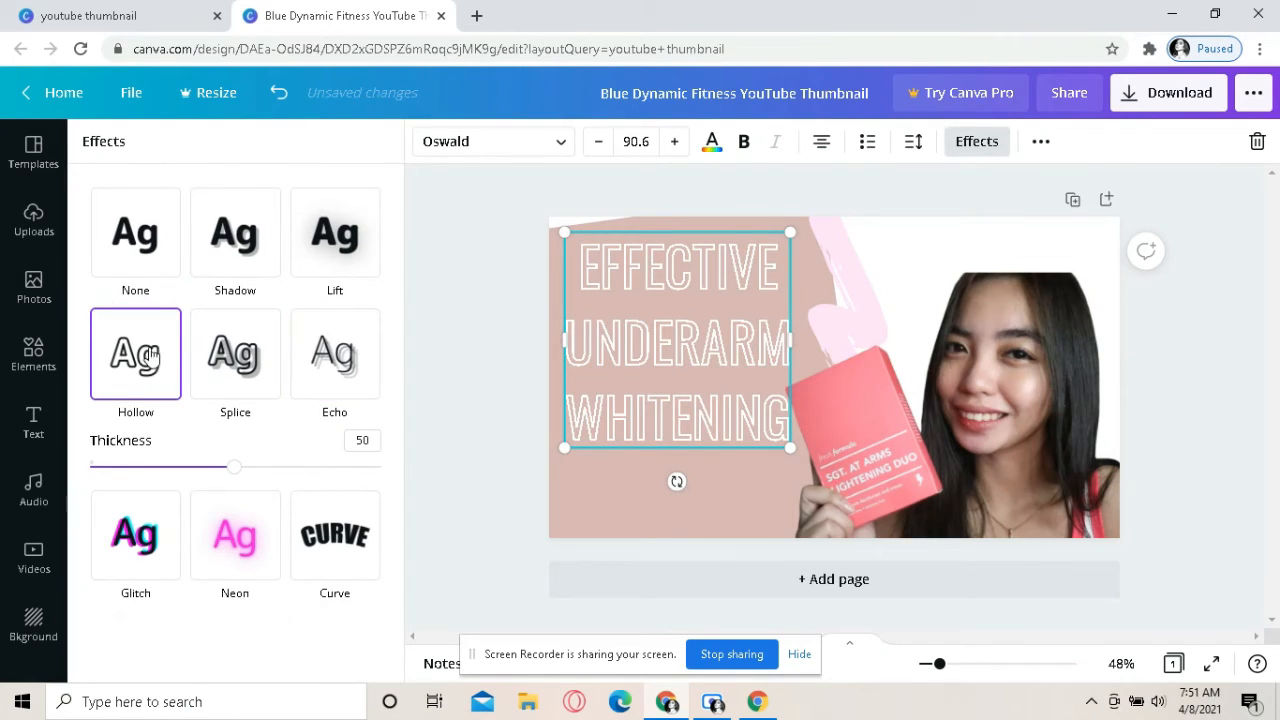
pyautogui.click(168, 257)
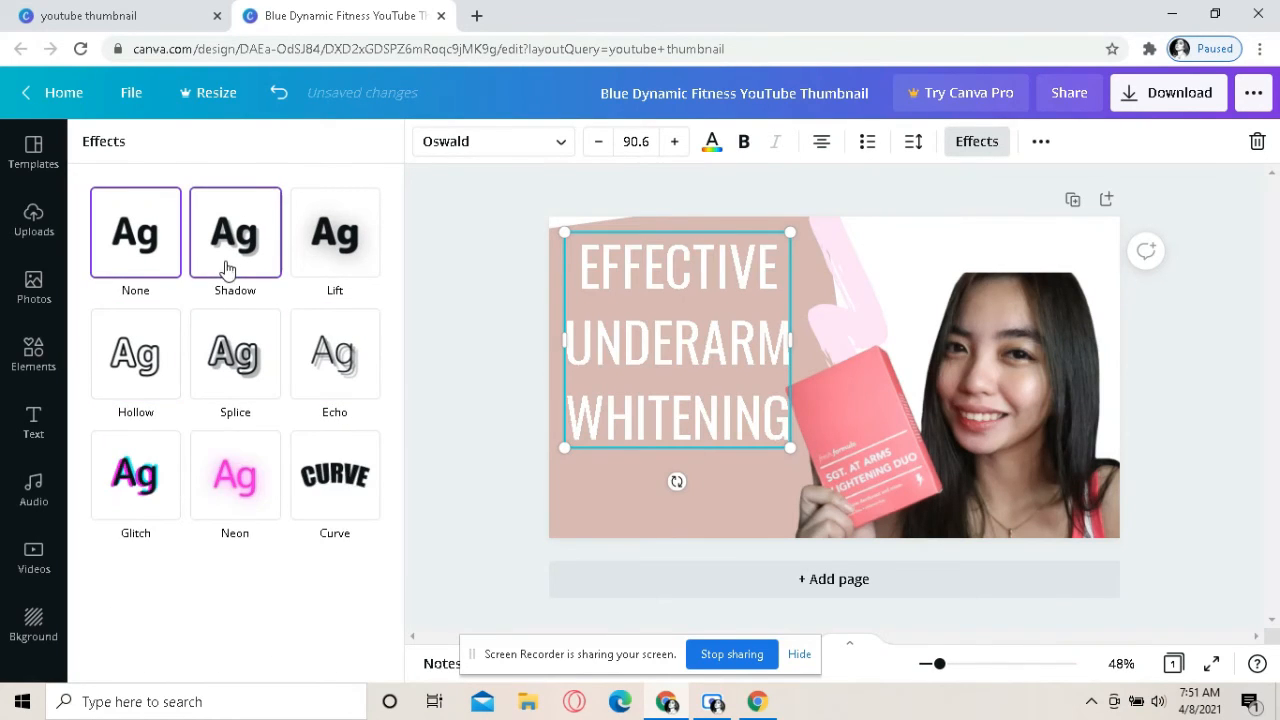
pyautogui.click(228, 266)
pyautogui.click(117, 258)
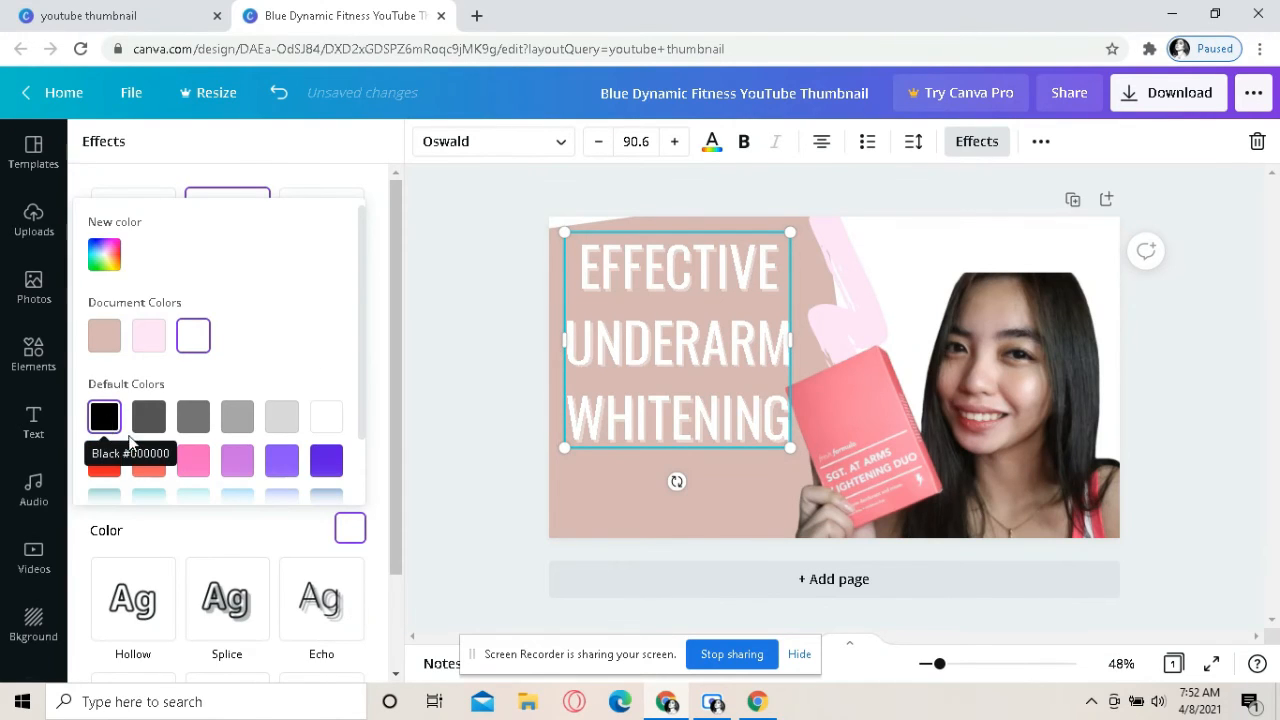
pyautogui.click(146, 463)
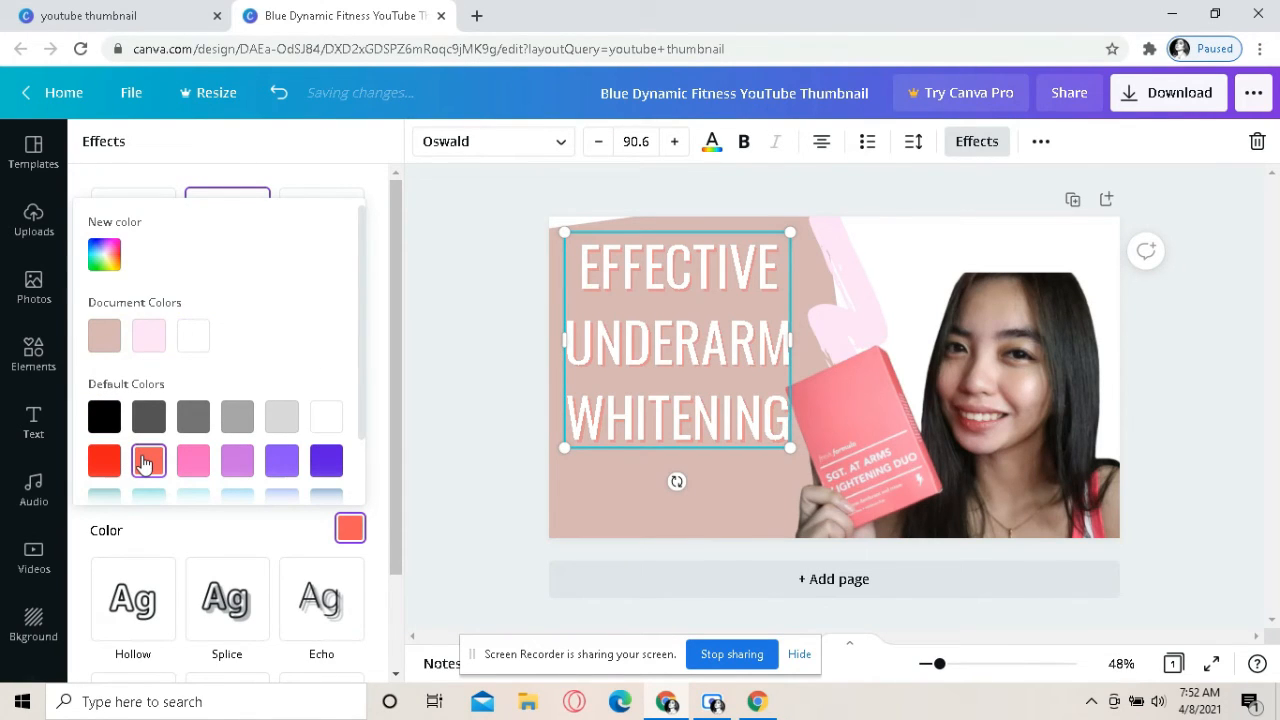
pyautogui.click(399, 370)
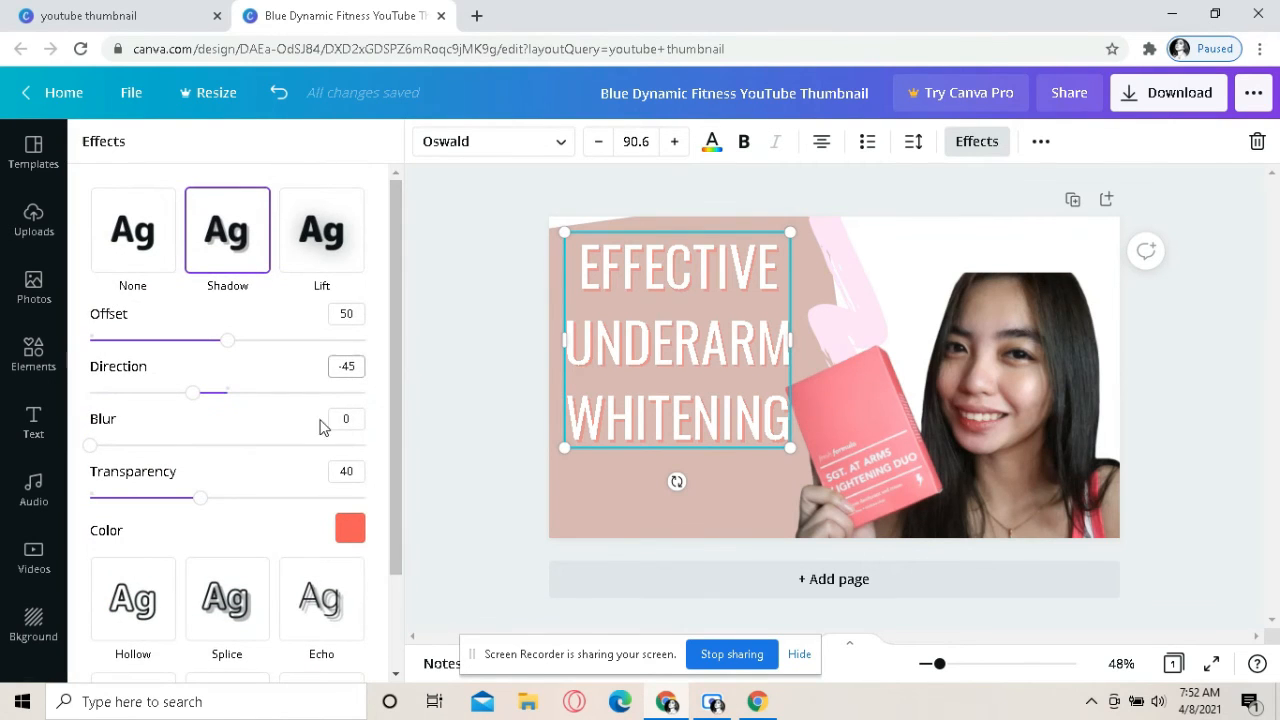
# - Set the transparency of the headline's shadow to 100 and deselect the text
pyautogui.moveTo(201, 502); pyautogui.dragTo(370, 513)
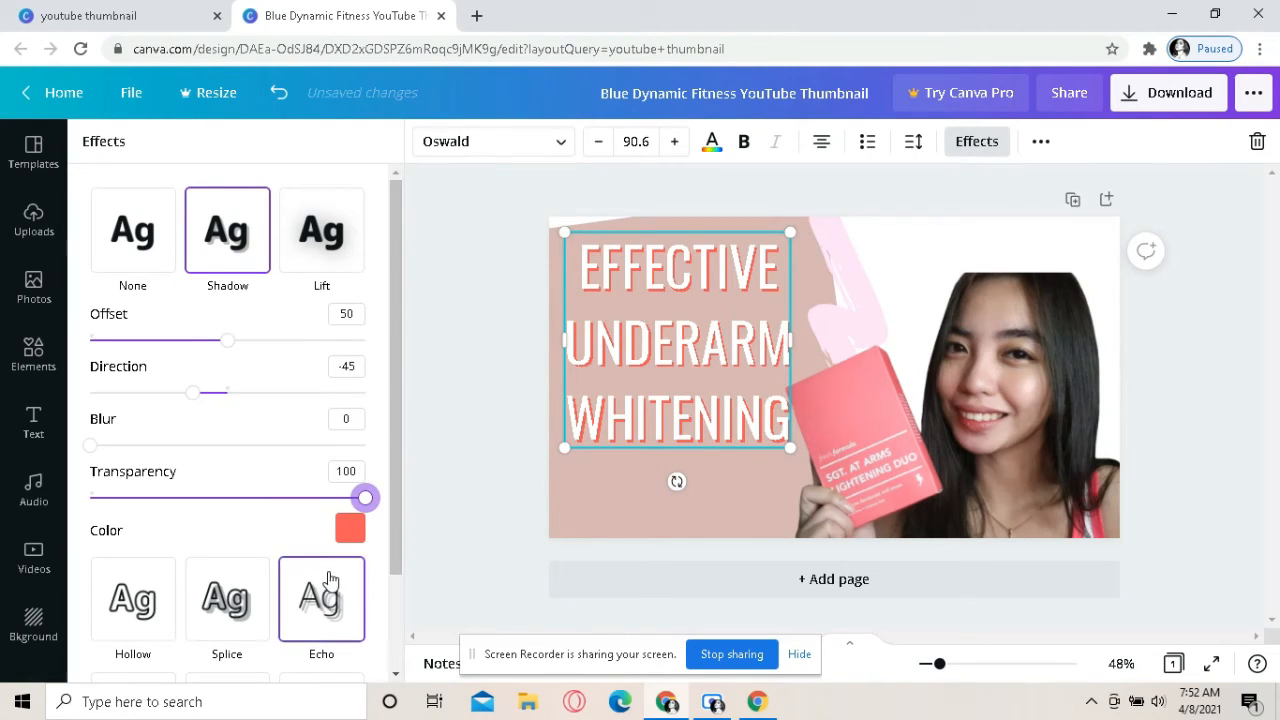
pyautogui.click(474, 464)
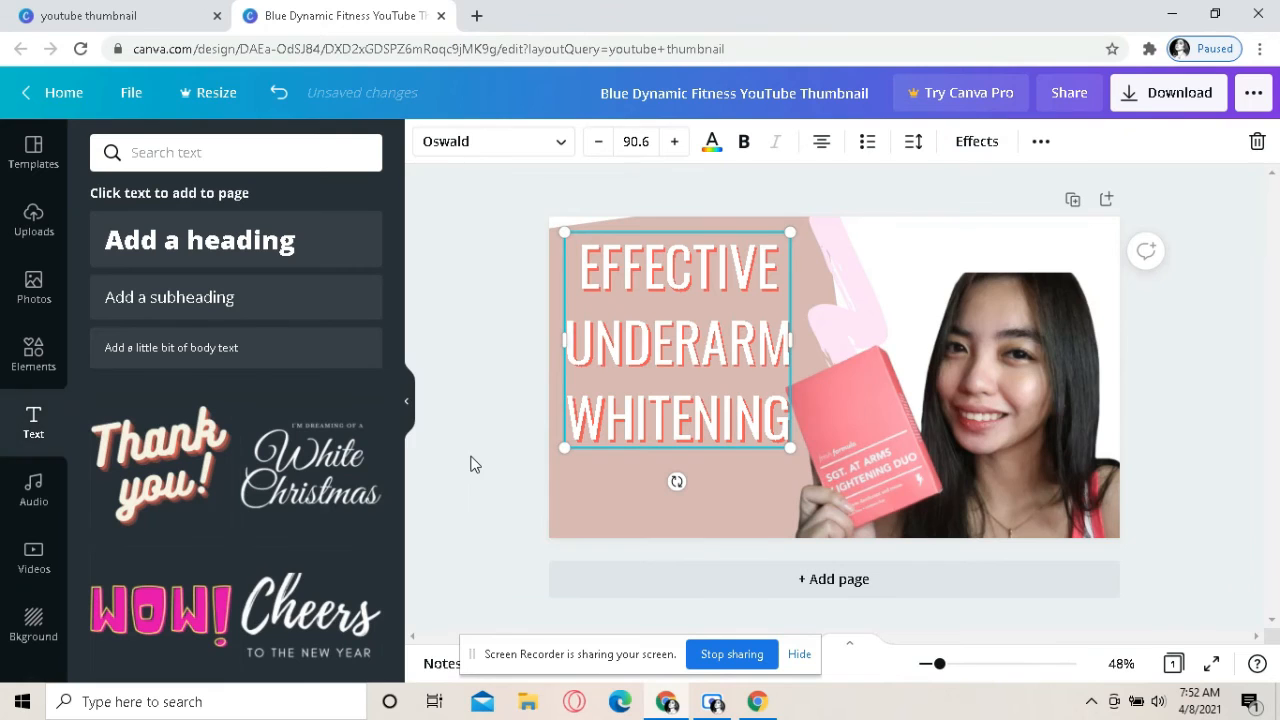
pyautogui.click(1205, 370)
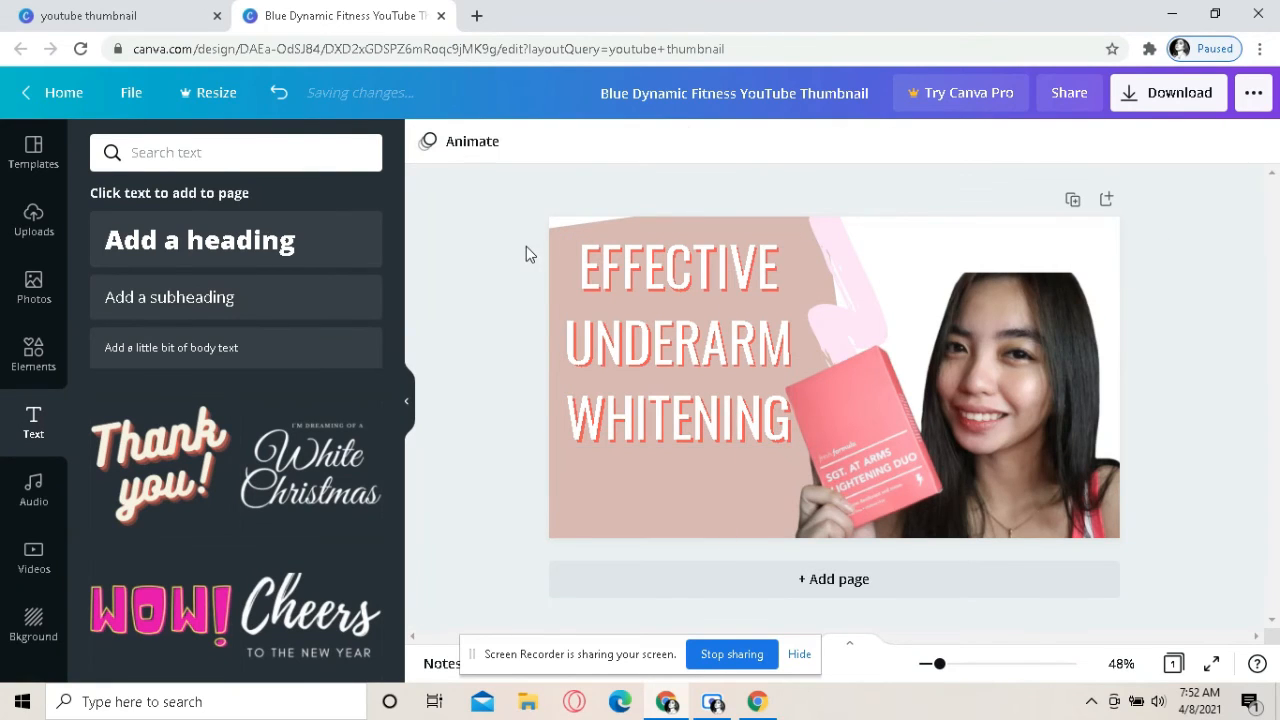
# - Search the elements for "youtube" and add the free red YouTube play button logo to the thumbnail
pyautogui.click(33, 355)
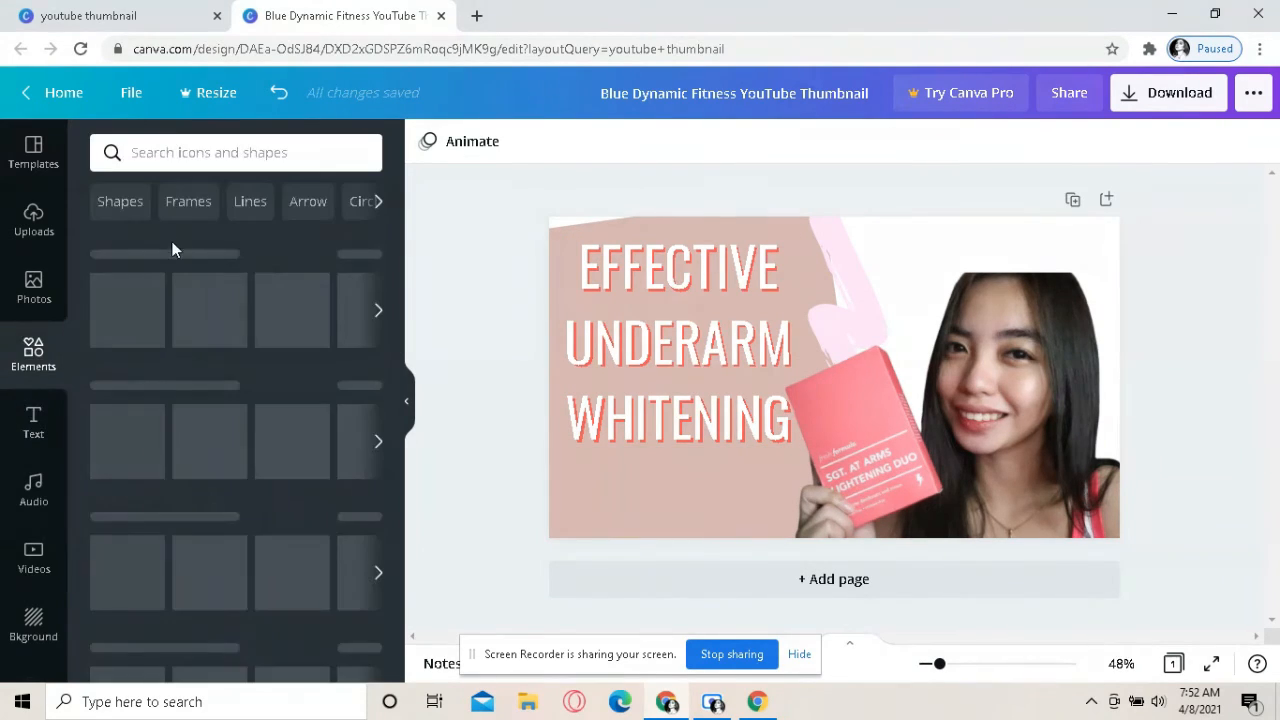
pyautogui.click(173, 150)
pyautogui.write('youtube')
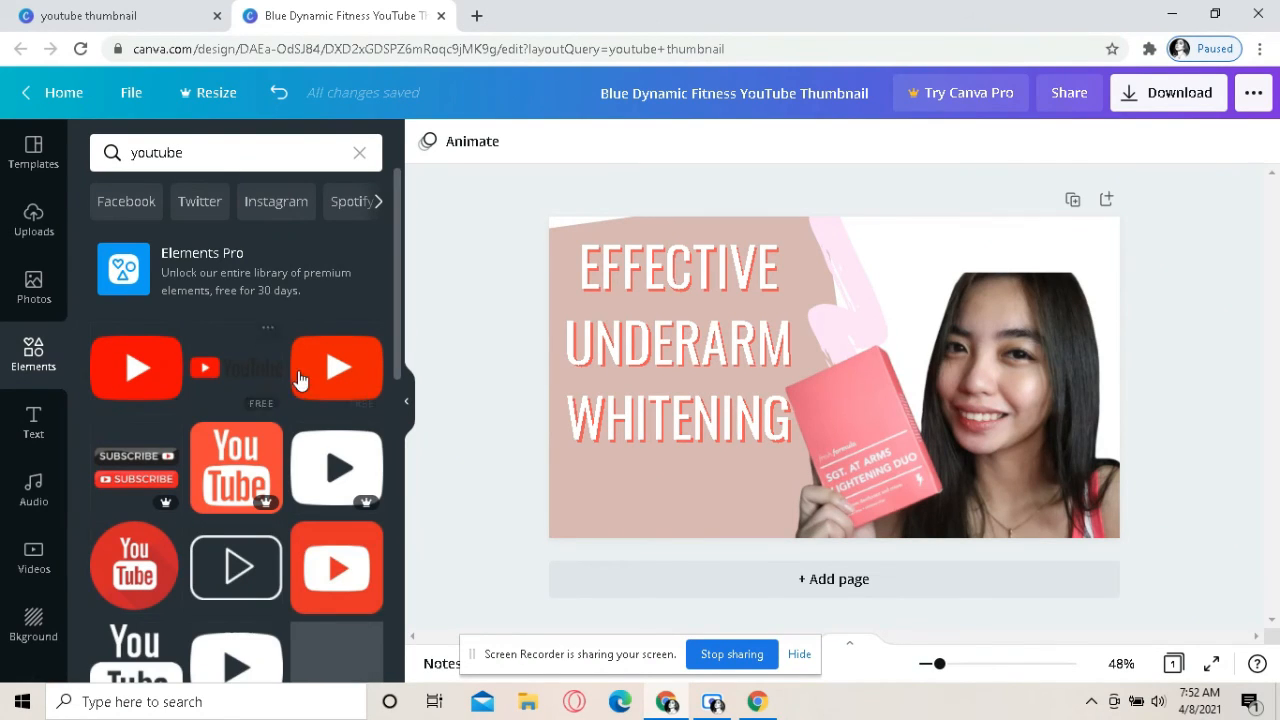
pyautogui.click(145, 378)
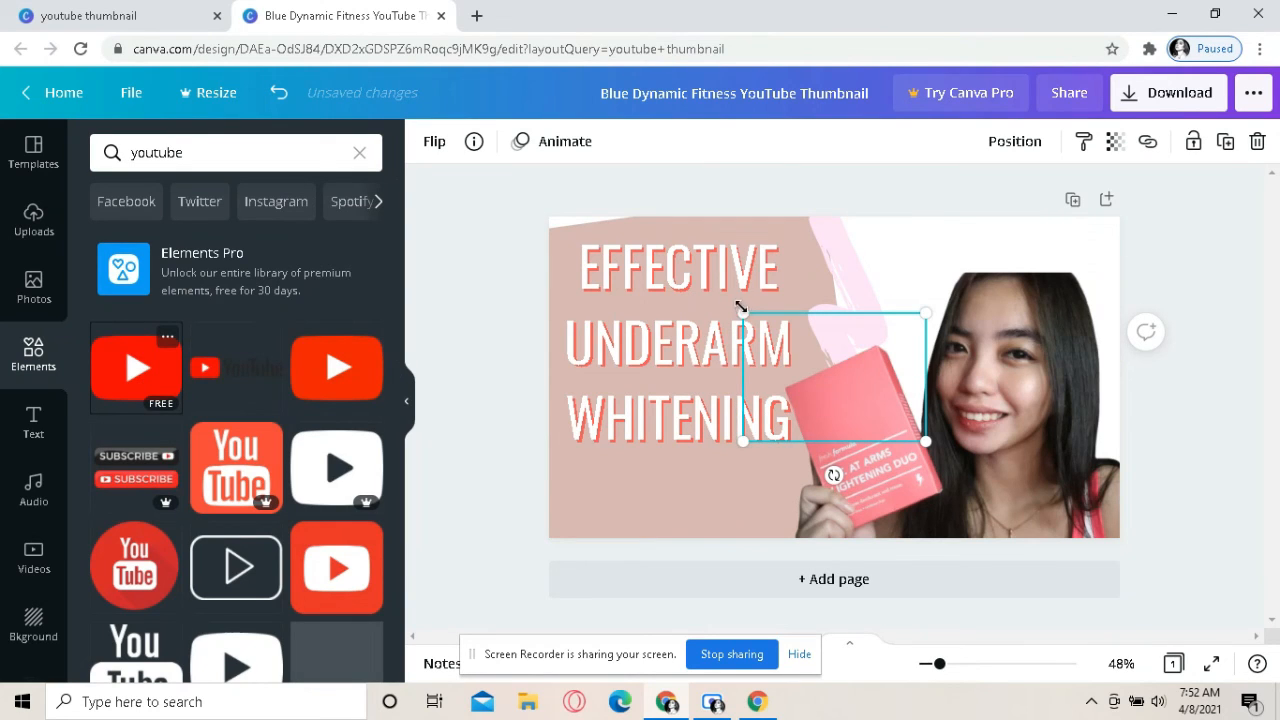
# - Shrink the YouTube play button and centre it beneath the headline, and set the headline font to Gagalin
pyautogui.moveTo(742, 312); pyautogui.dragTo(803, 355)
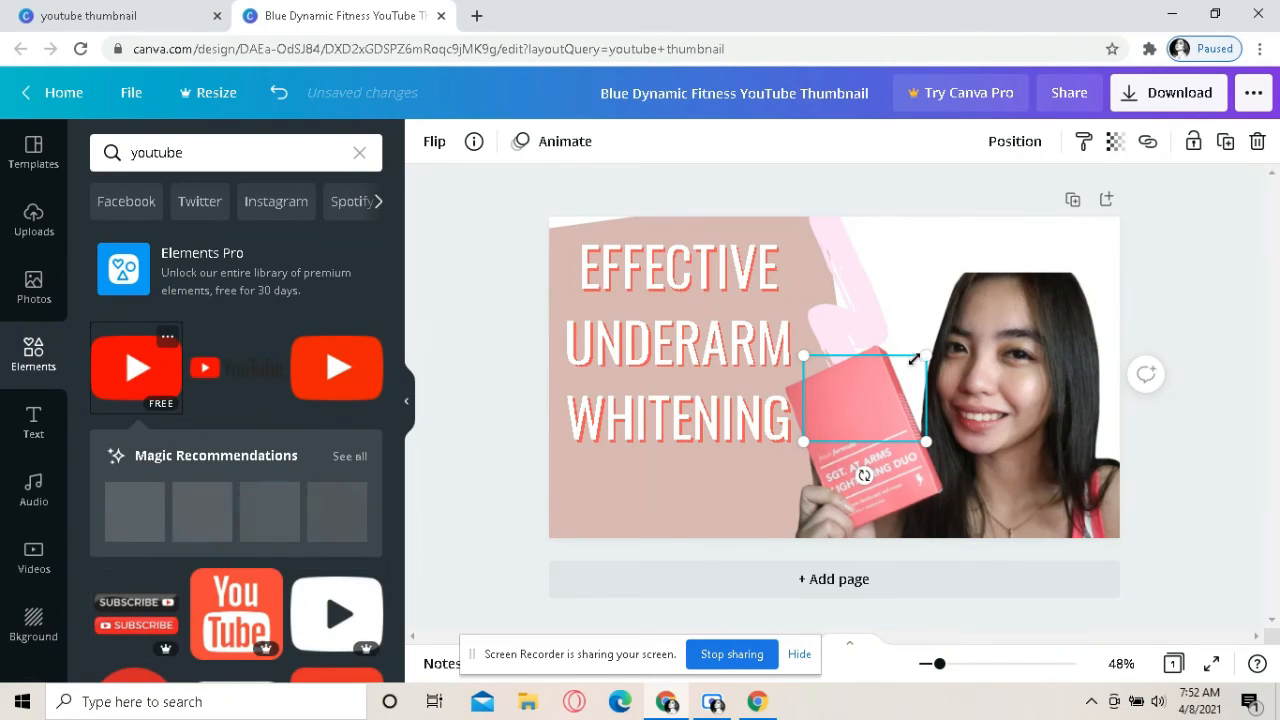
pyautogui.moveTo(905, 364); pyautogui.dragTo(733, 462)
pyautogui.click(891, 384)
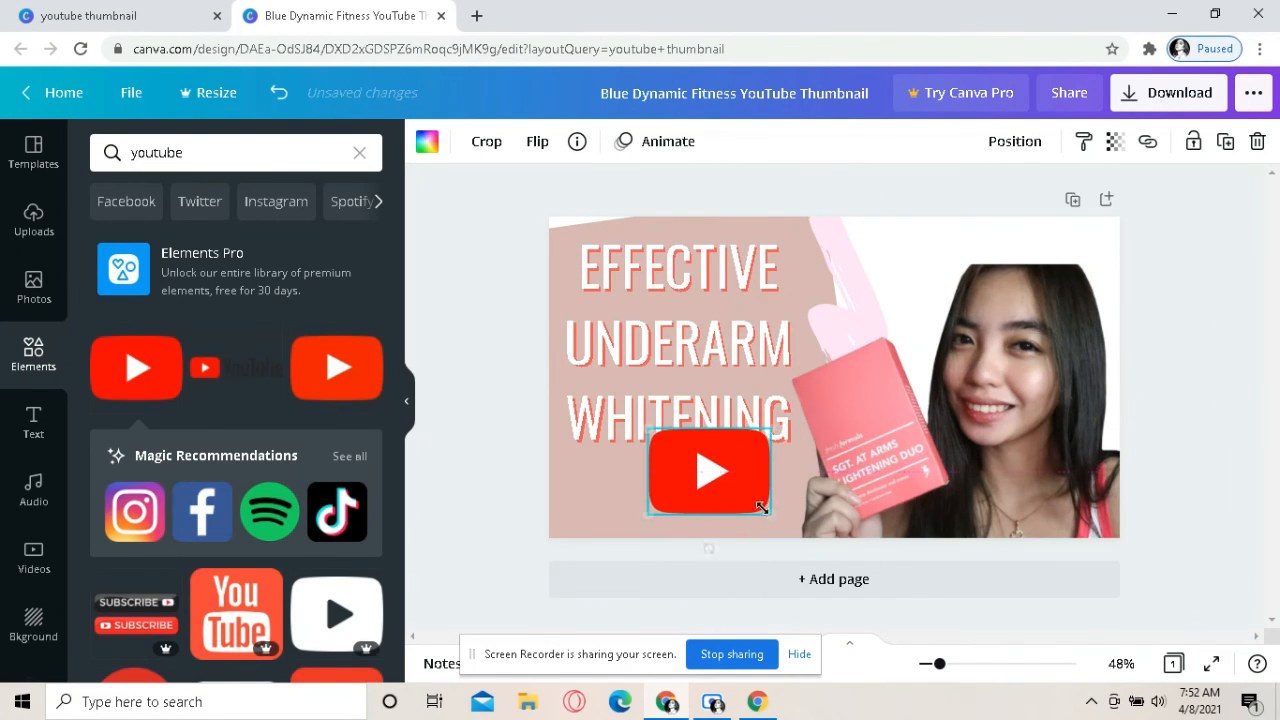
pyautogui.moveTo(768, 514); pyautogui.dragTo(711, 518)
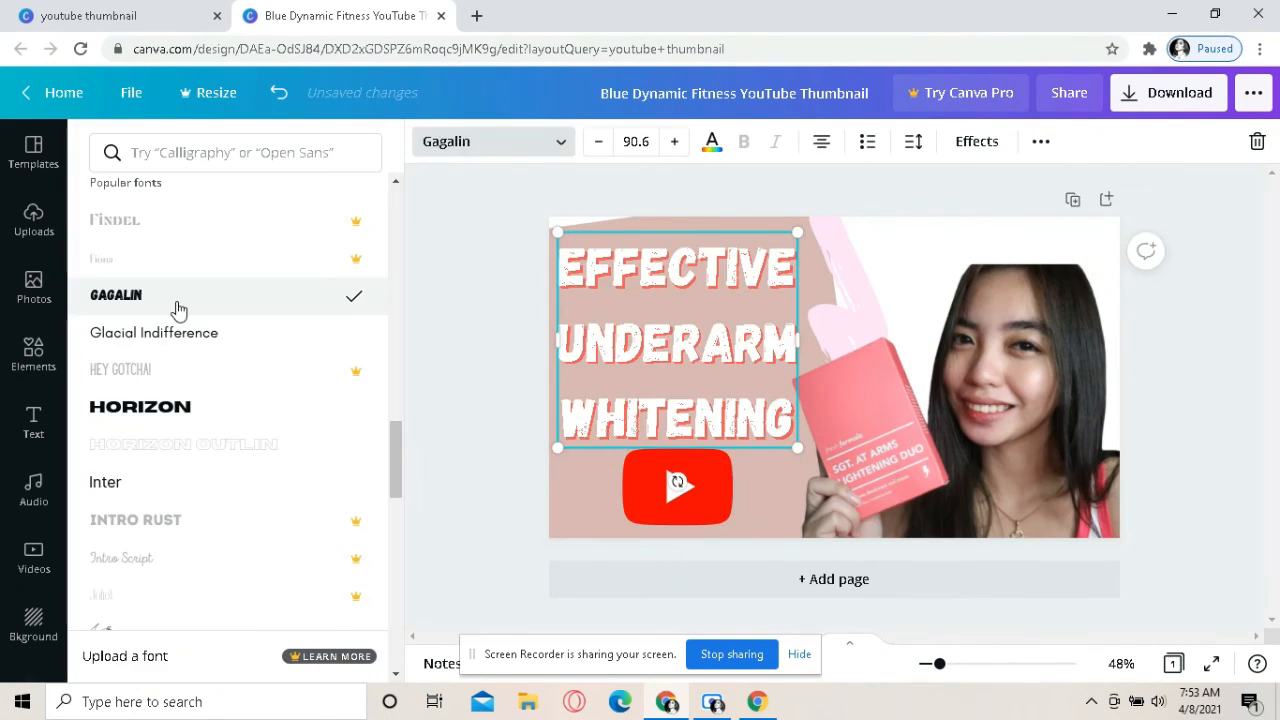
pyautogui.click(943, 202)
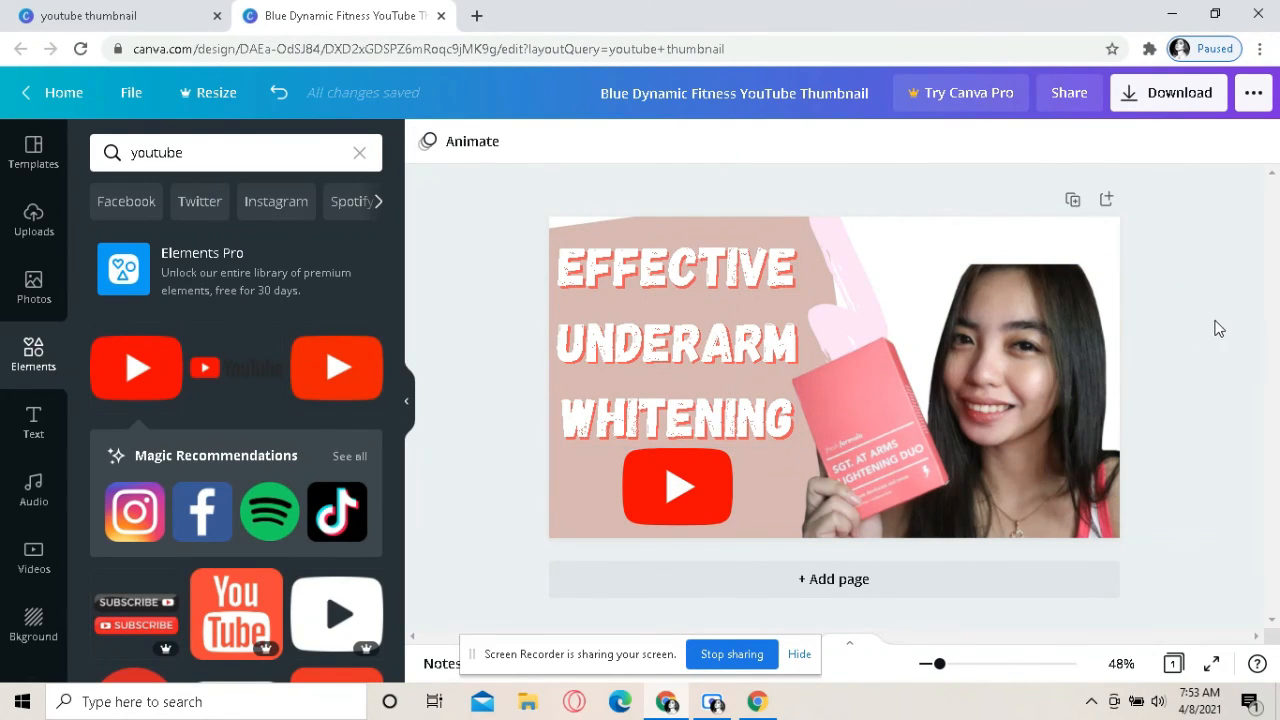
# - Download the finished thumbnail as a PNG file
pyautogui.click(1253, 92)
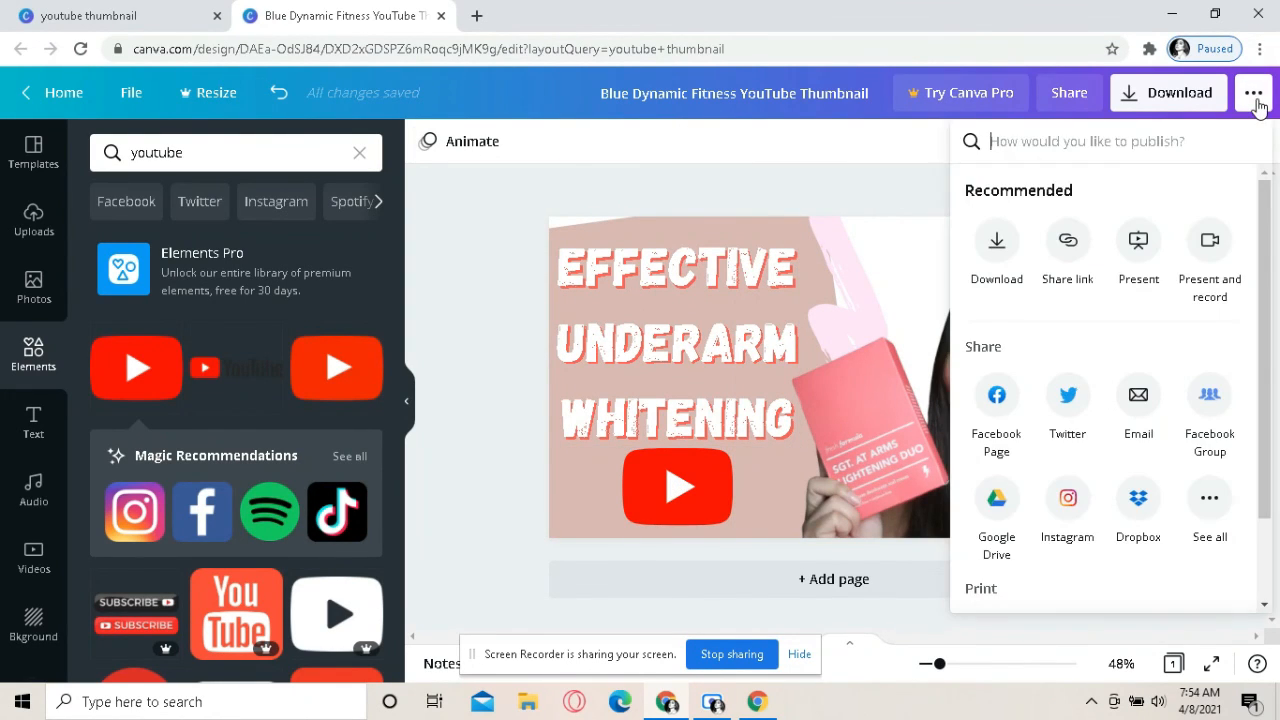
pyautogui.click(1010, 256)
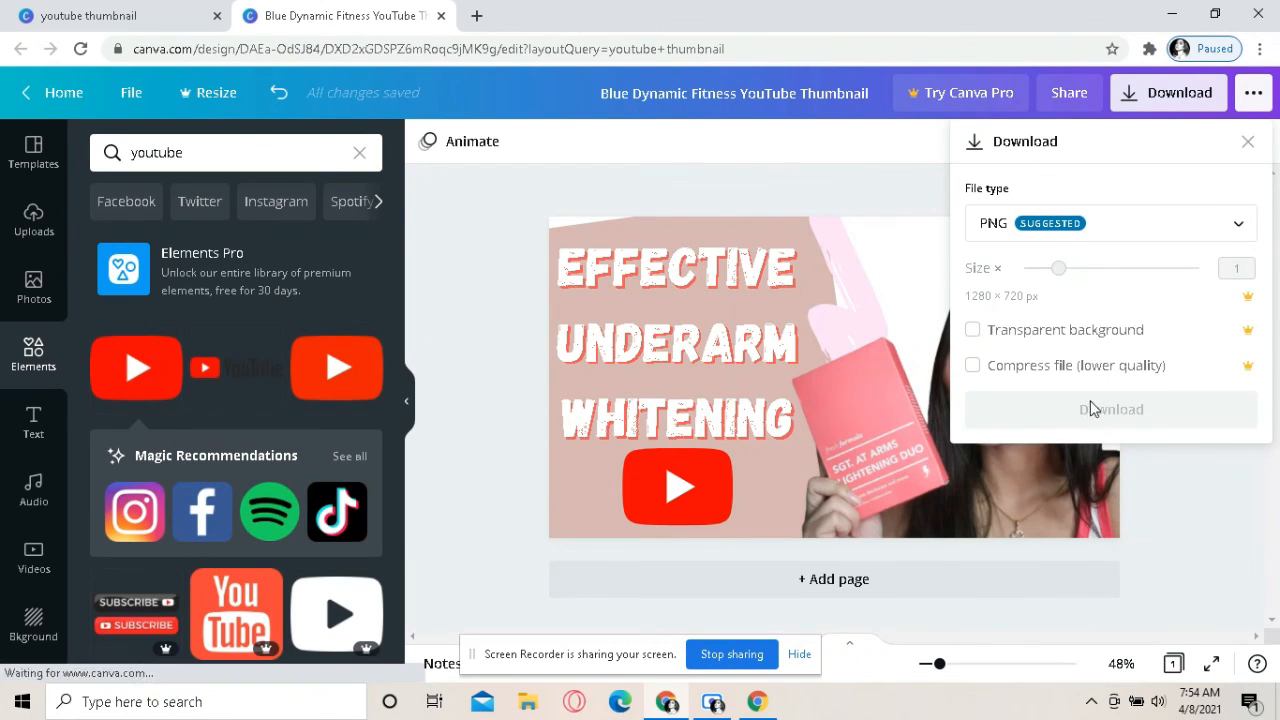
pyautogui.click(1110, 410)
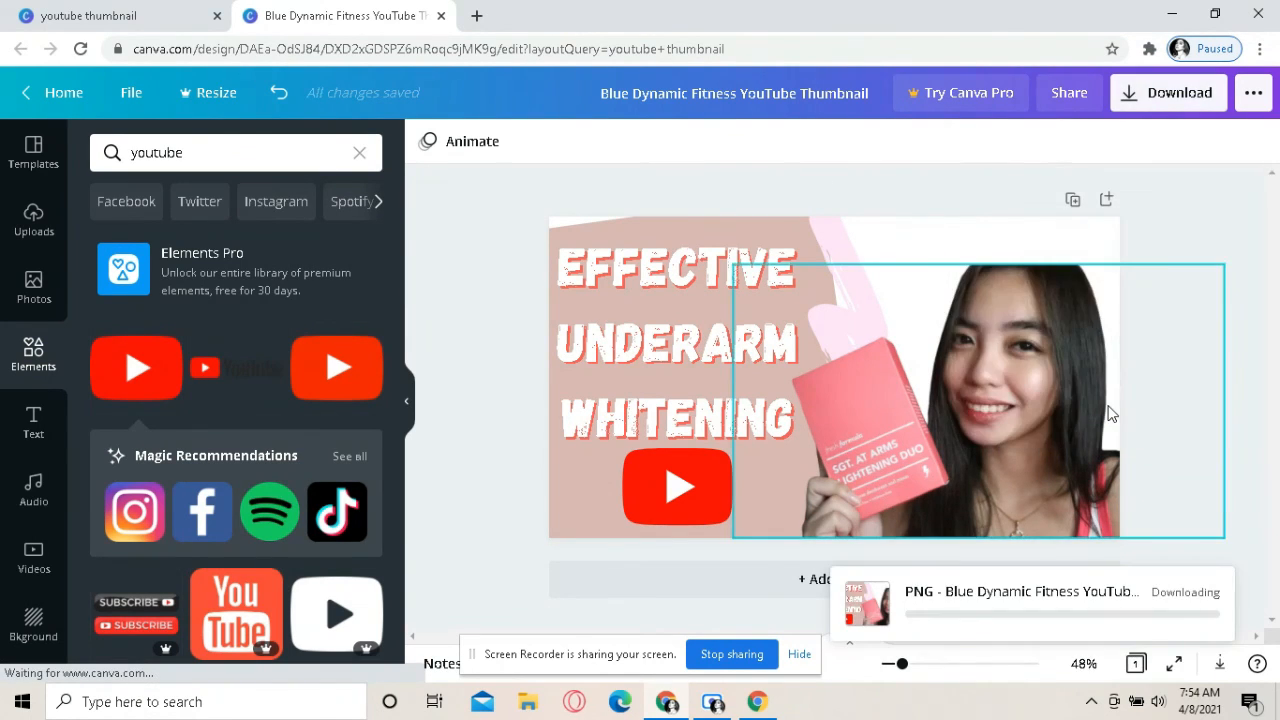